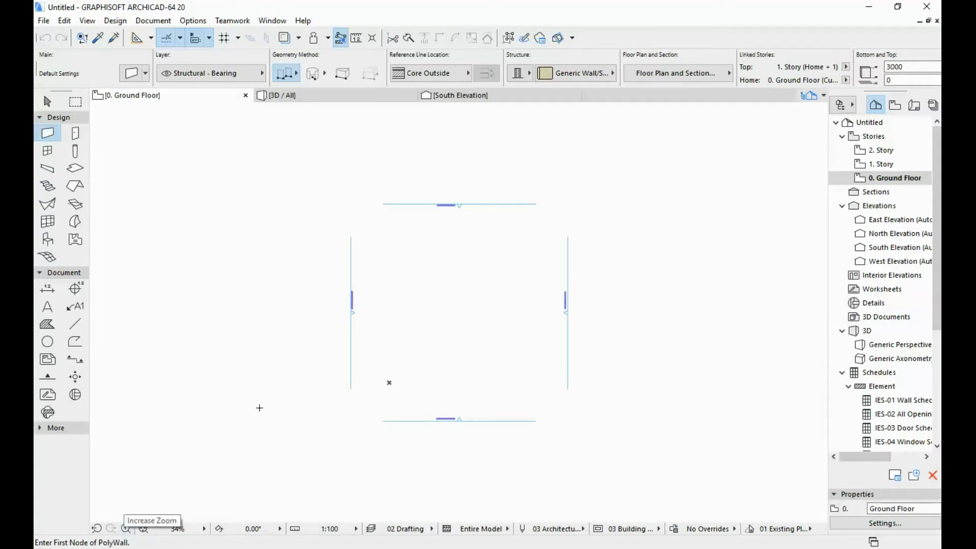
Step: Zoom in on the upper-left area between the elevation markers, and restore the previous zoom of the floor plan
left_click(125, 528)
left_click(334, 170)
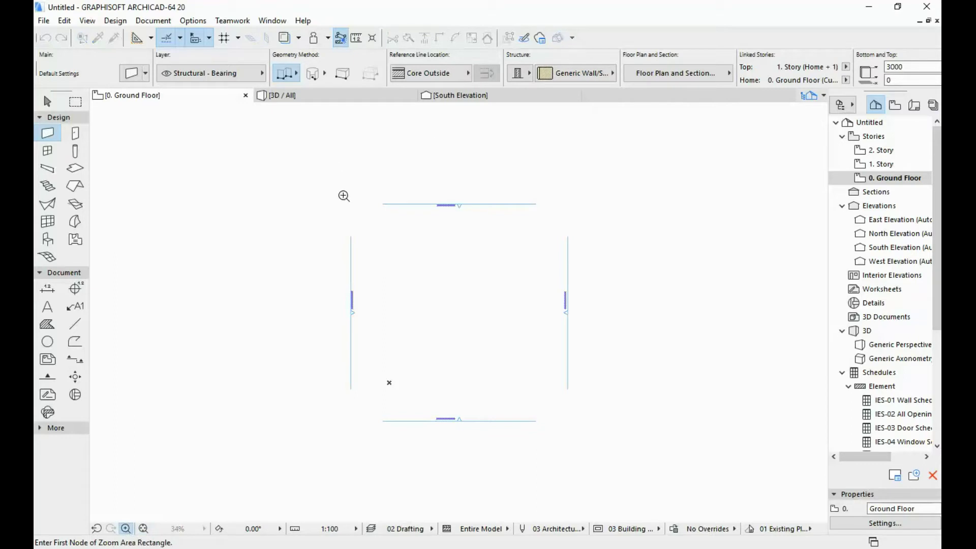
left_click(528, 375)
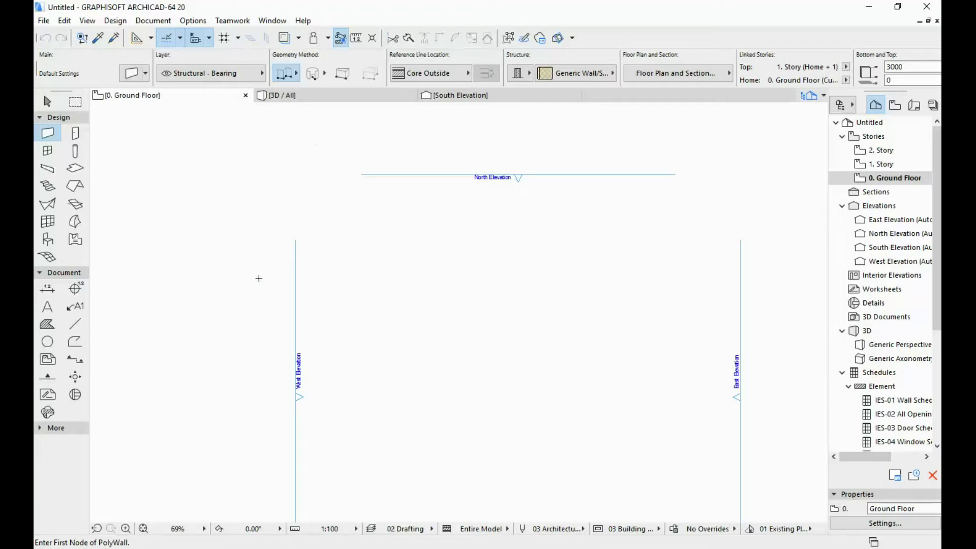
left_click(97, 529)
left_click(96, 529)
left_click(96, 529)
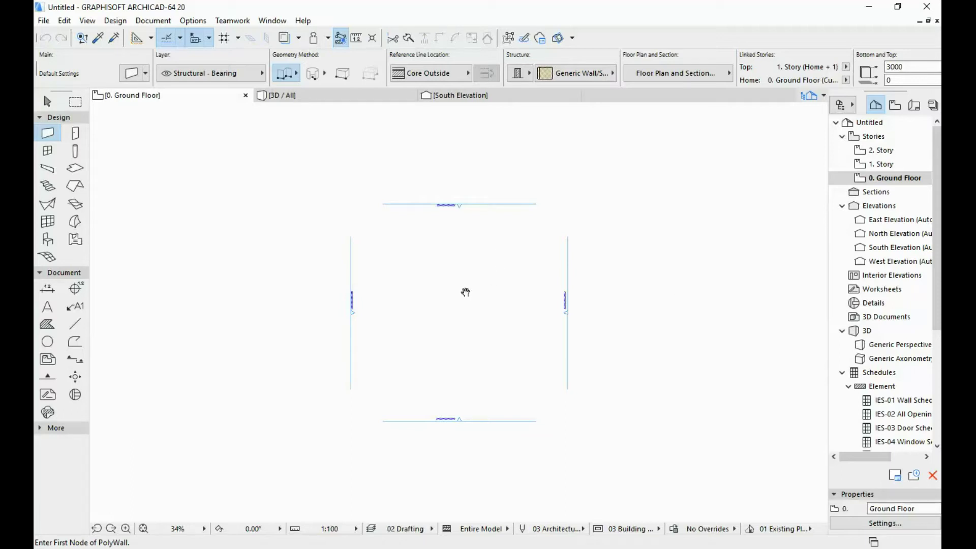
Step: Pan the ground floor plan and zoom in and out around the centre of the four elevation markers
mouse_move(465, 292)
middle_mouse_down()
mouse_move(573, 285)
mouse_move(405, 285)
mouse_move(521, 298)
mouse_move(600, 234)
mouse_move(554, 285)
mouse_move(410, 320)
mouse_move(449, 320)
mouse_move(486, 276)
mouse_move(477, 281)
middle_mouse_up()
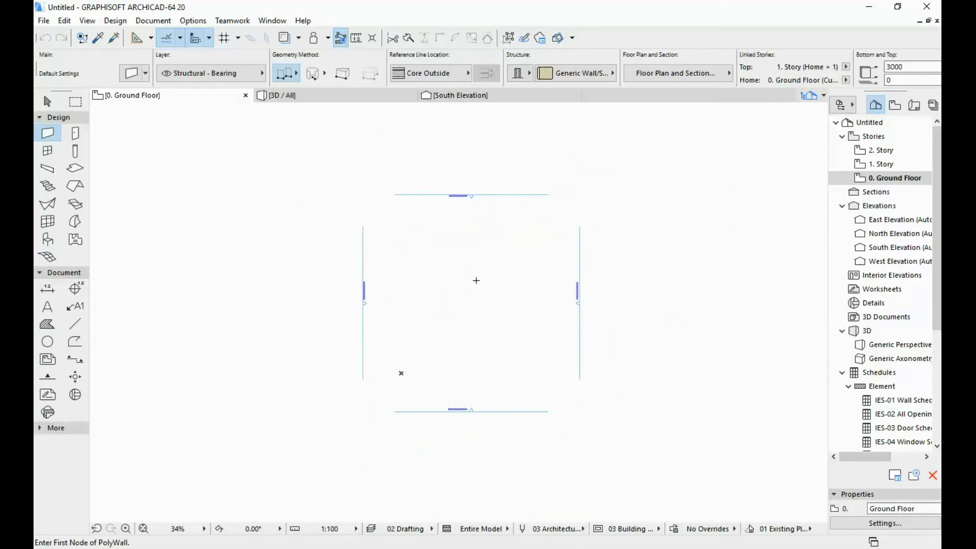
scroll(476, 280, "up", 6)
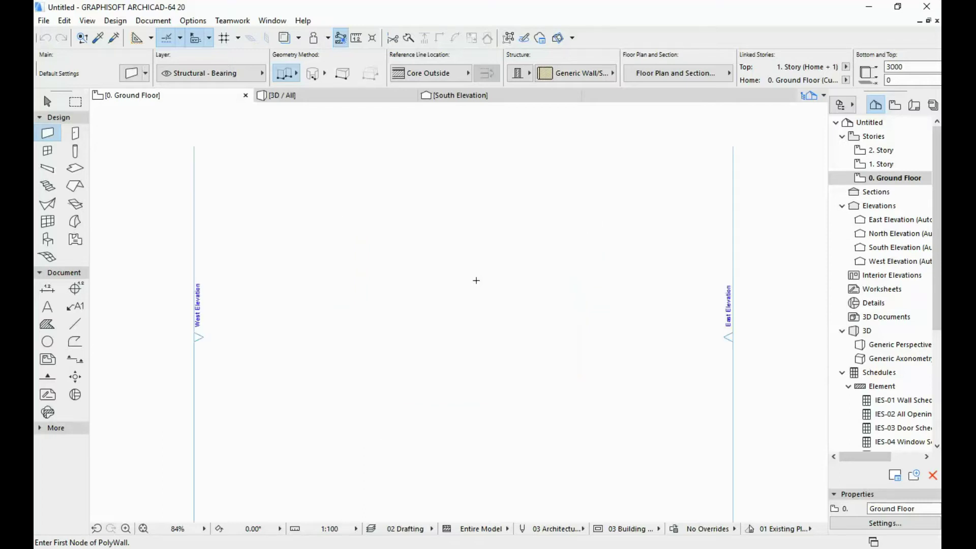
scroll(476, 280, "down", 8)
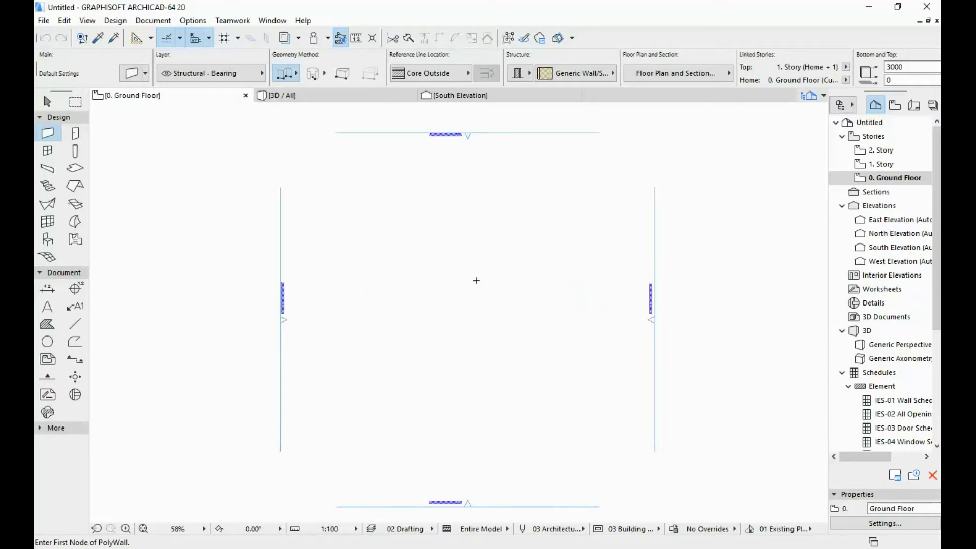
scroll(476, 280, "up", 4)
middle_click_drag(516, 258, 535, 264)
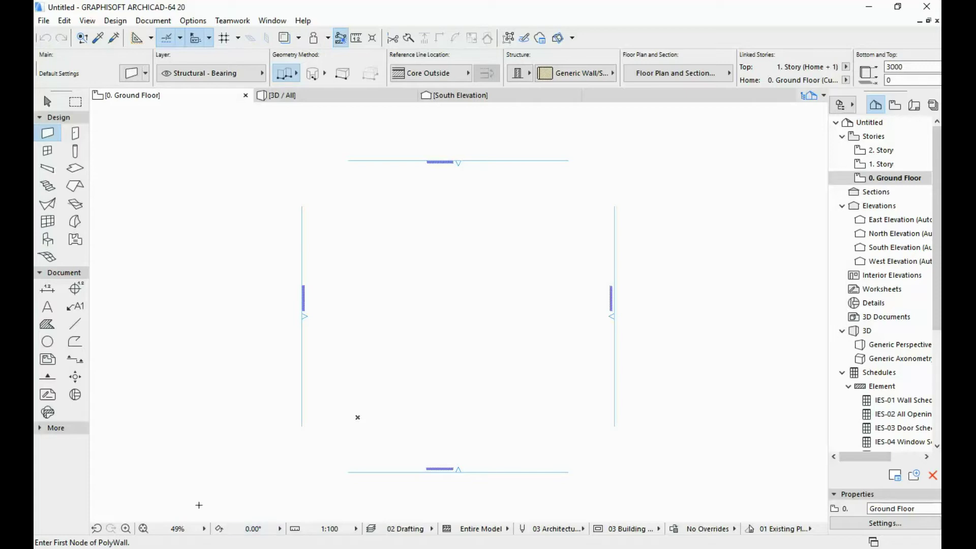
Step: Rotate the floor plan view by about 27° around a point in the upper right of the area between the elevation markers
left_click(219, 528)
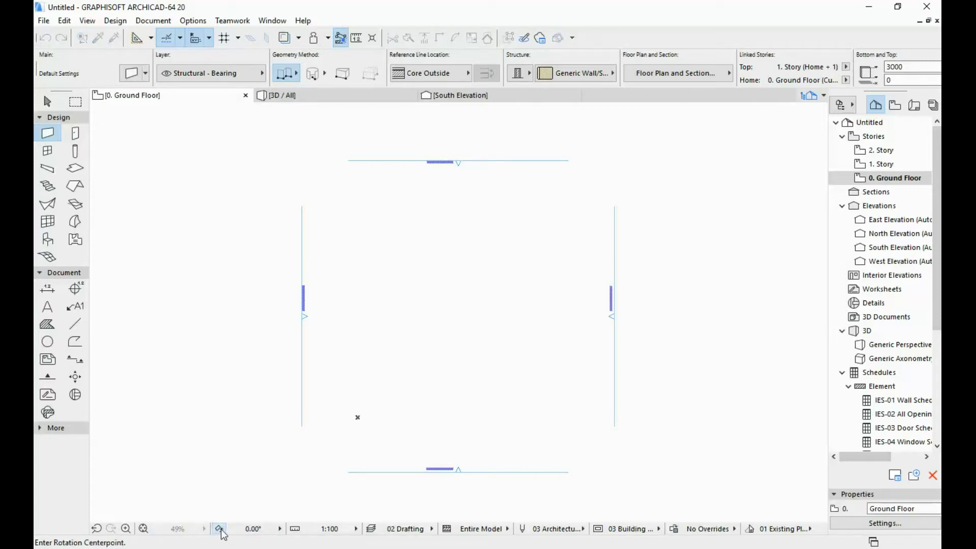
left_click(544, 242)
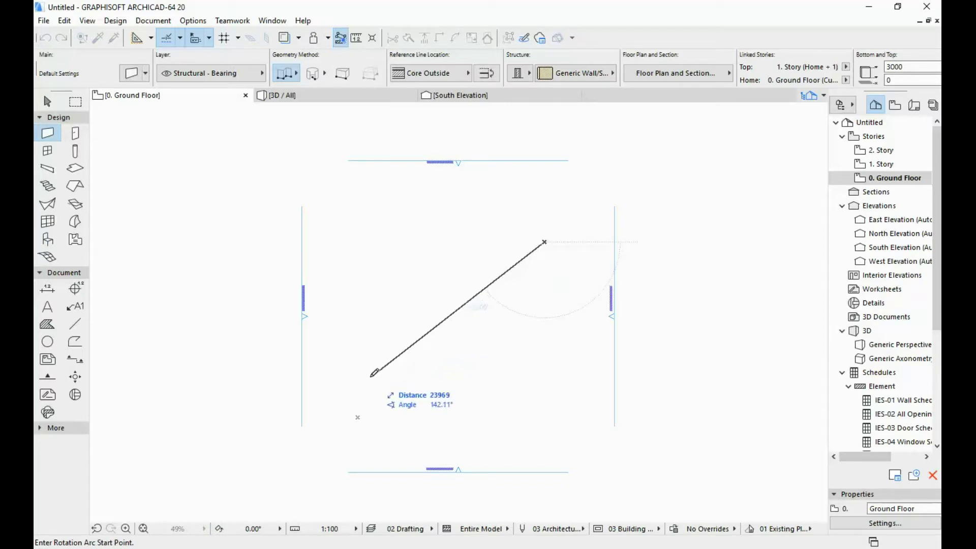
left_click(343, 342)
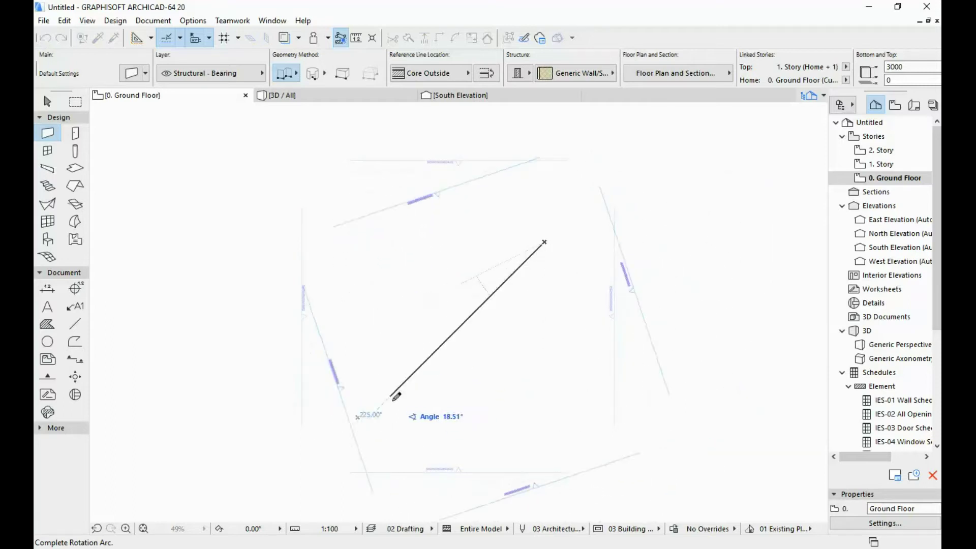
left_click(457, 360)
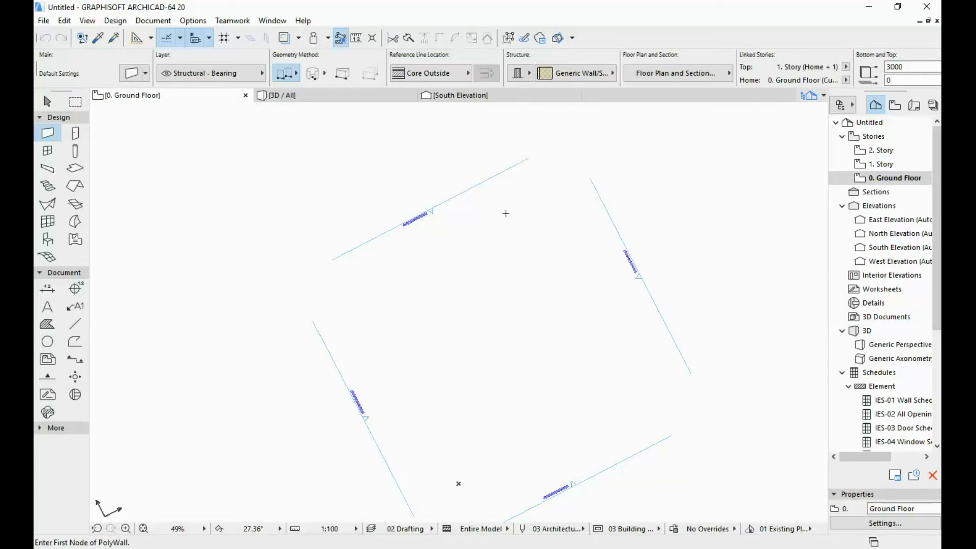
Step: Reset the floor plan view's orientation to 0.00° and recentre the elevation markers
left_click(257, 530)
left_click(322, 479)
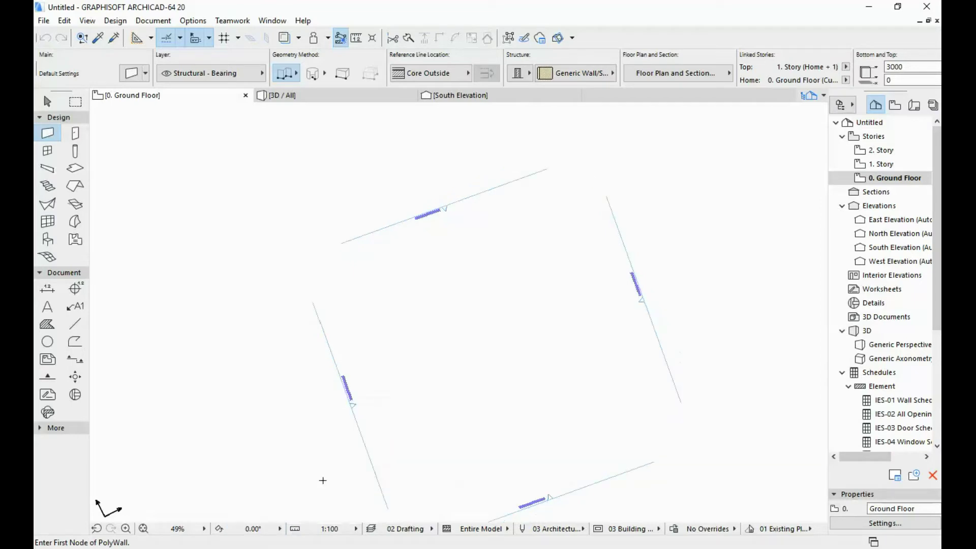
middle_click_drag(555, 444, 540, 394)
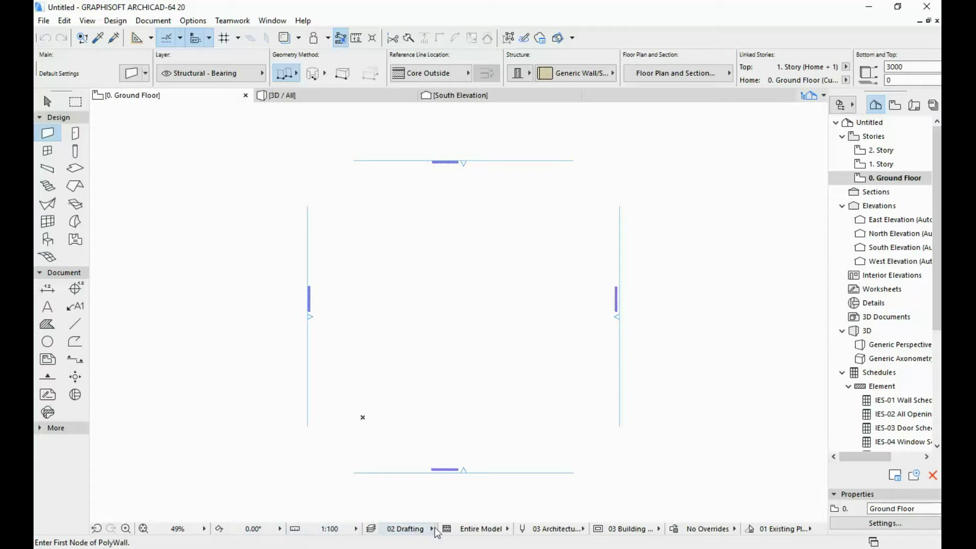
Step: Examine the available choices for the layer combination, partial structure display and pen set of the floor plan
left_click(405, 533)
left_click(407, 535)
left_click(480, 531)
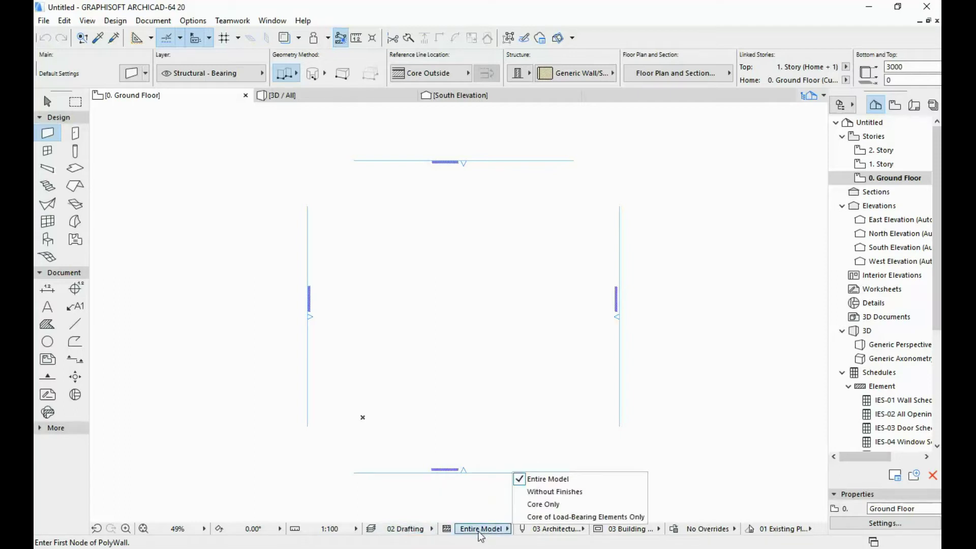
left_click(551, 534)
left_click(553, 534)
left_click(553, 534)
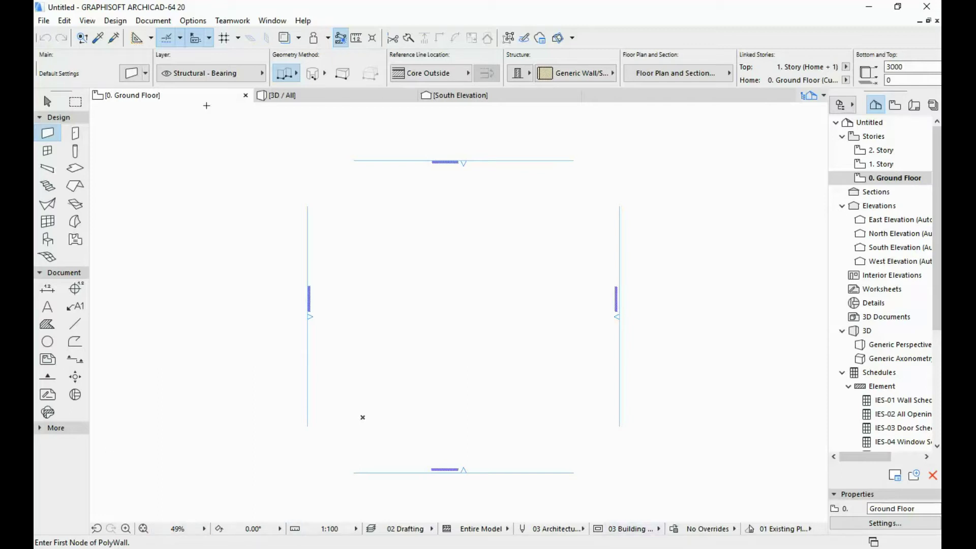
left_click(46, 20)
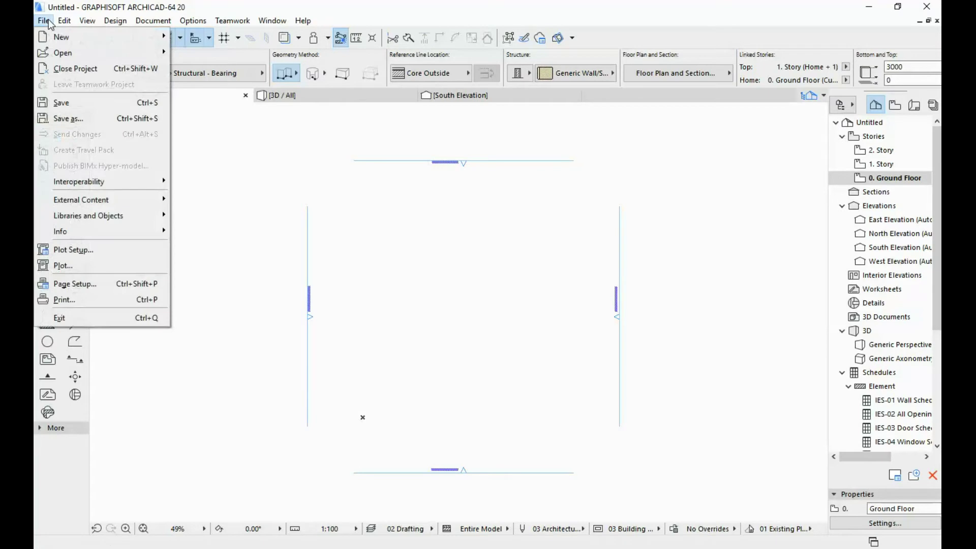
mouse_move(68, 22)
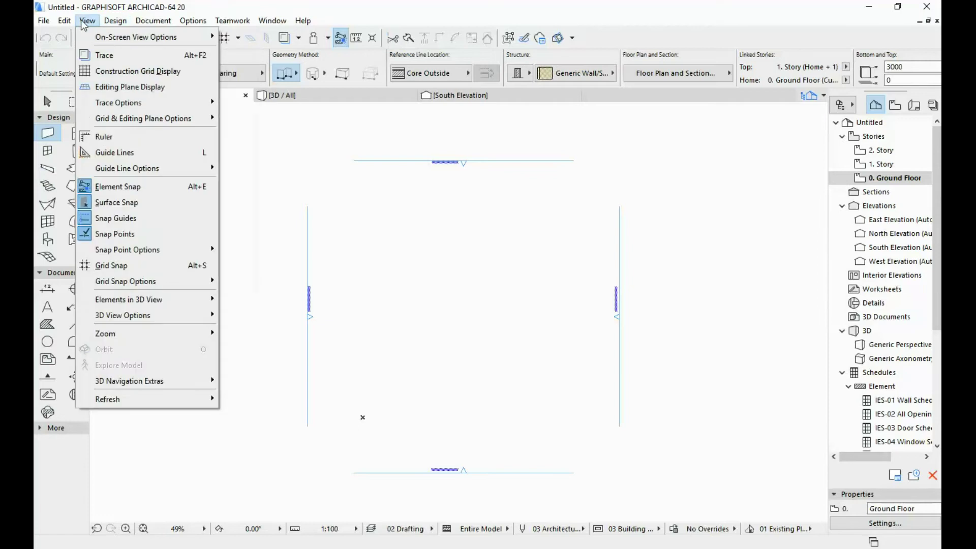
left_click(123, 22)
left_click(123, 23)
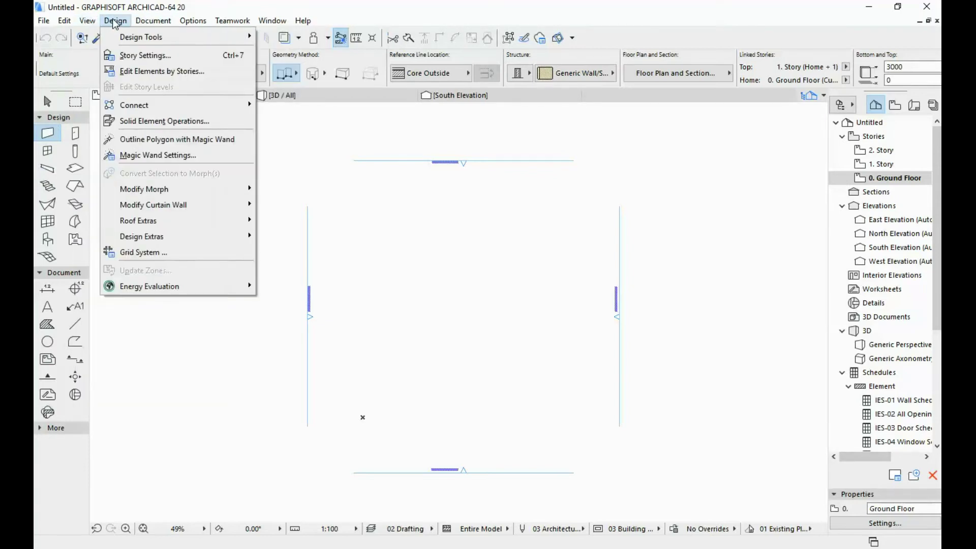
mouse_move(232, 23)
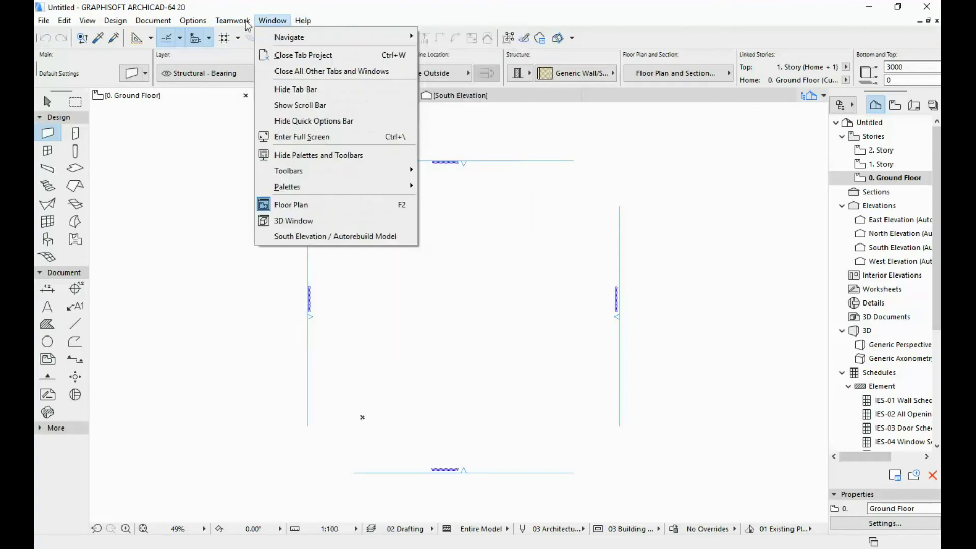
mouse_move(137, 25)
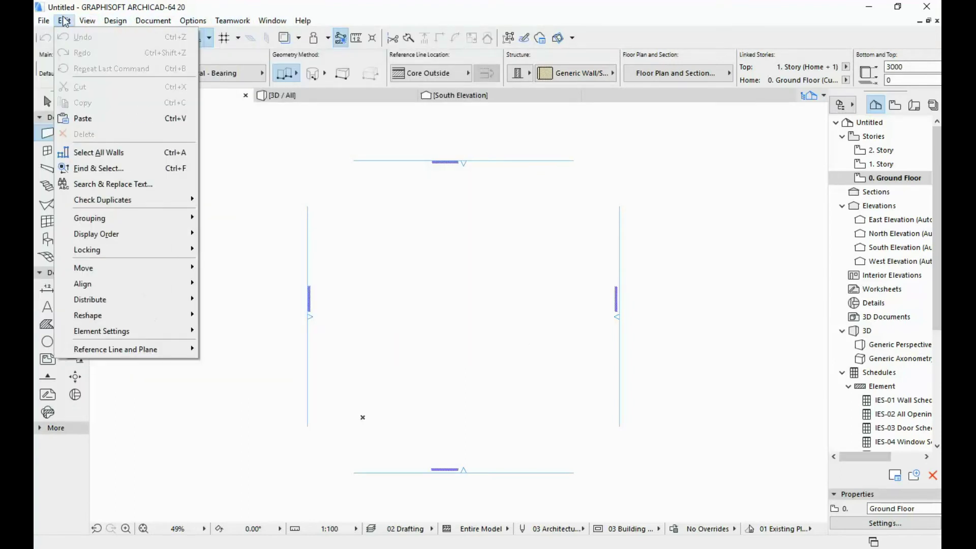
mouse_move(94, 20)
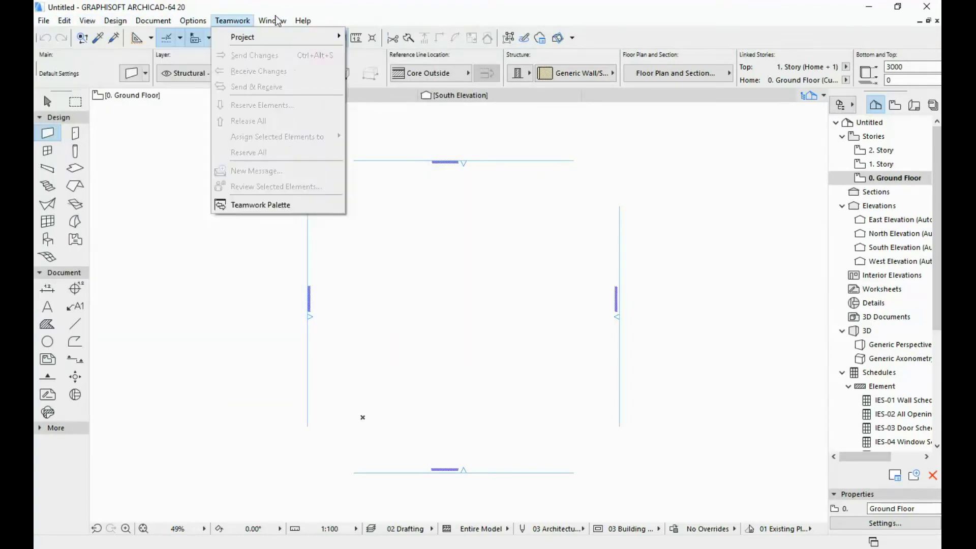
mouse_move(294, 22)
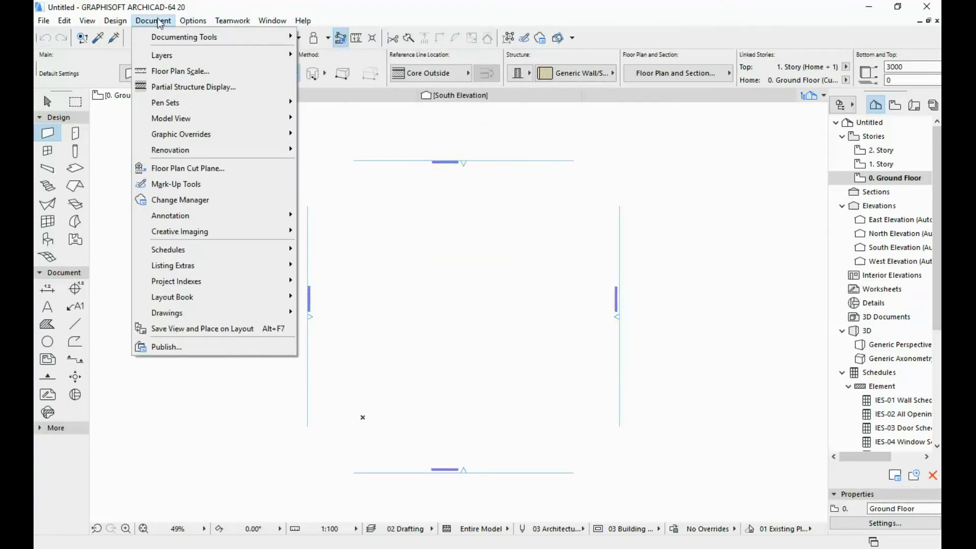
left_click(123, 117)
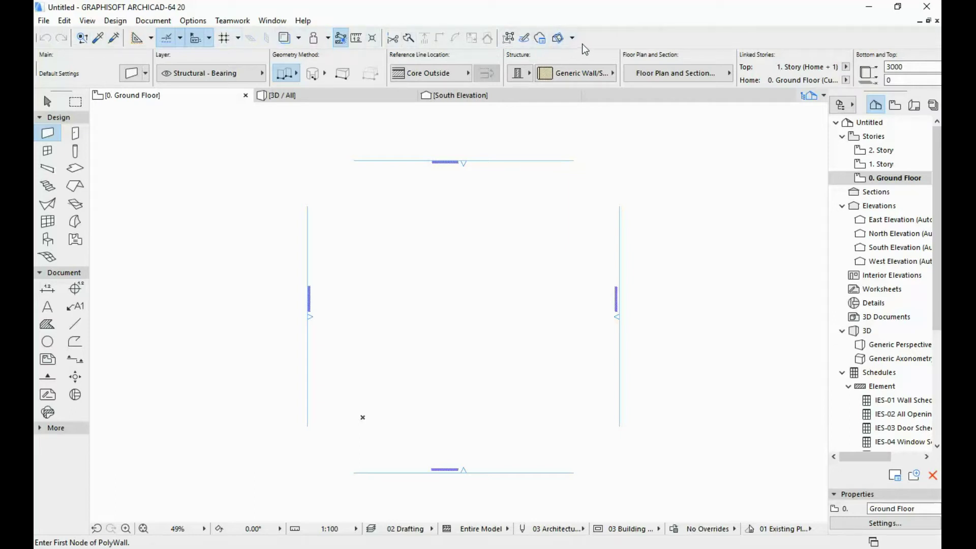
Step: Display the Mini Navigator toolbar
left_click(281, 23)
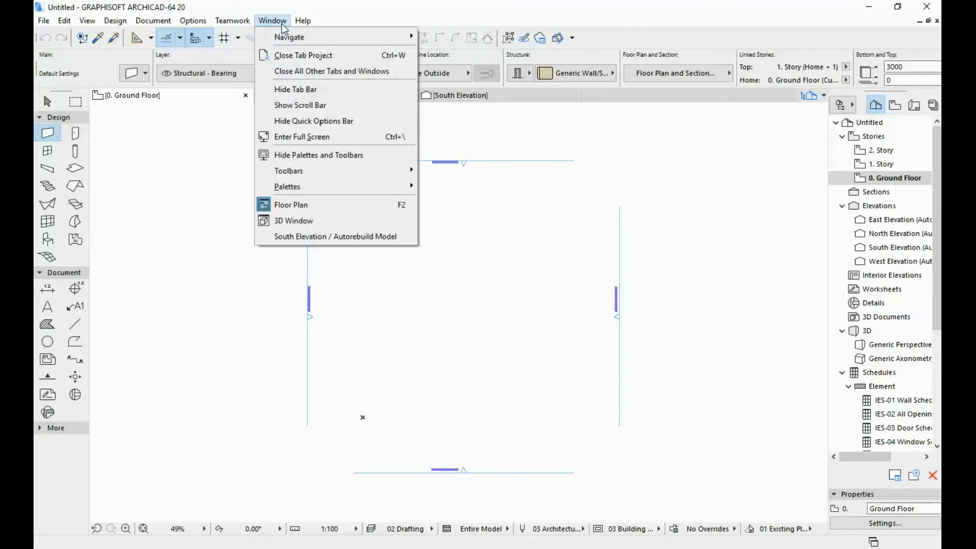
mouse_move(307, 170)
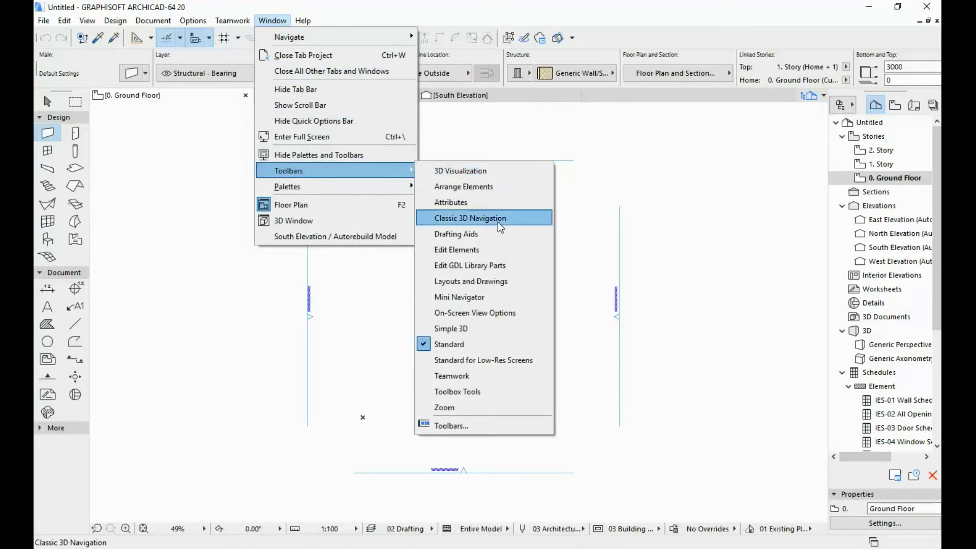
left_click(464, 295)
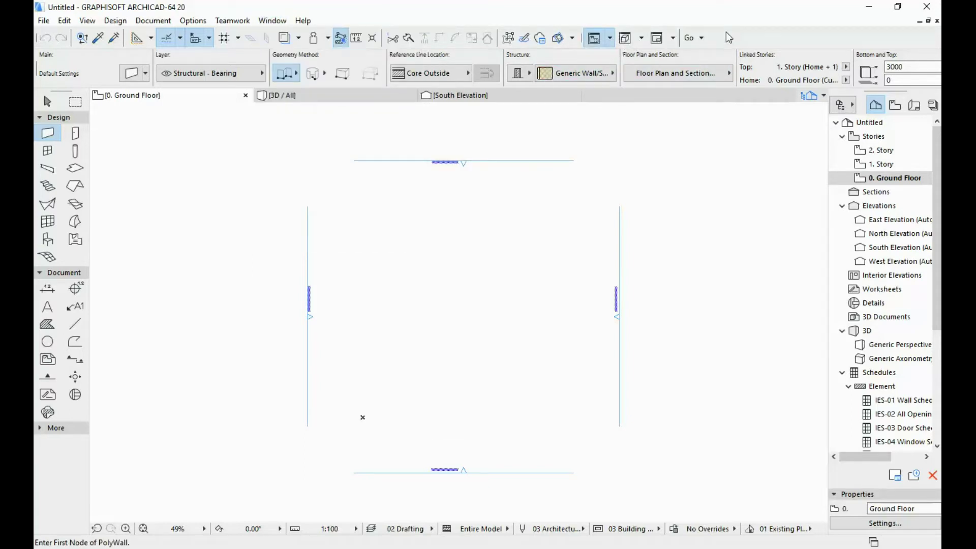
Step: Check the available palettes and toolbars, and hide the Mini Navigator toolbar
left_click(272, 20)
mouse_move(303, 21)
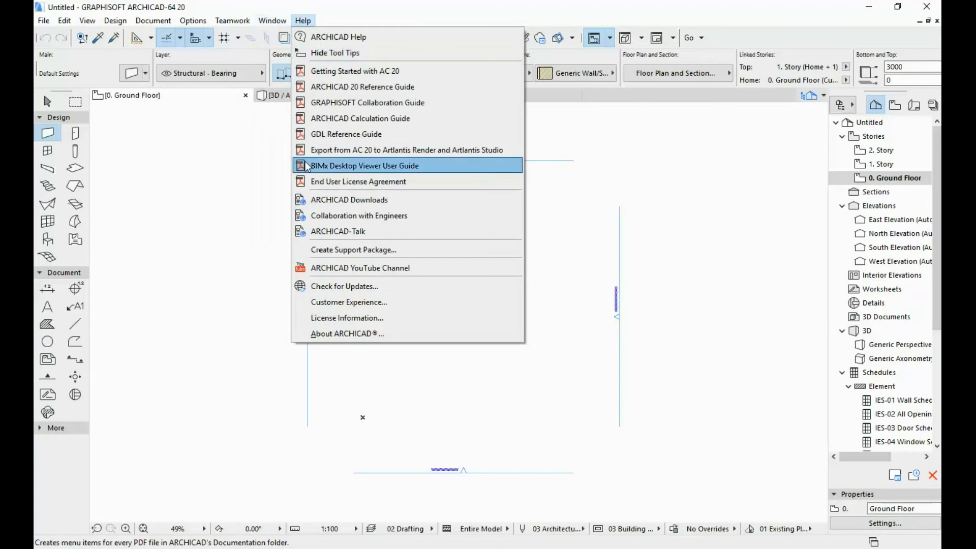
mouse_move(273, 20)
mouse_move(367, 186)
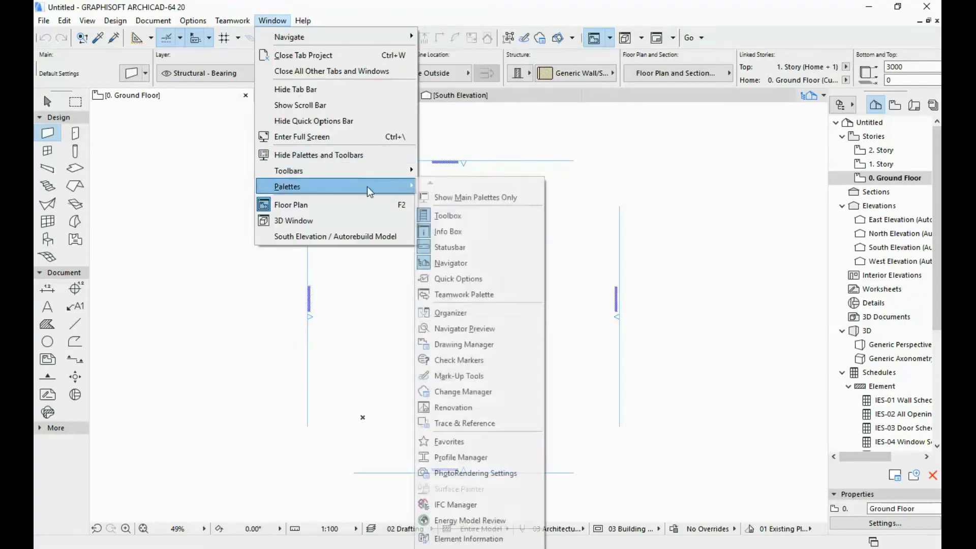
mouse_move(330, 172)
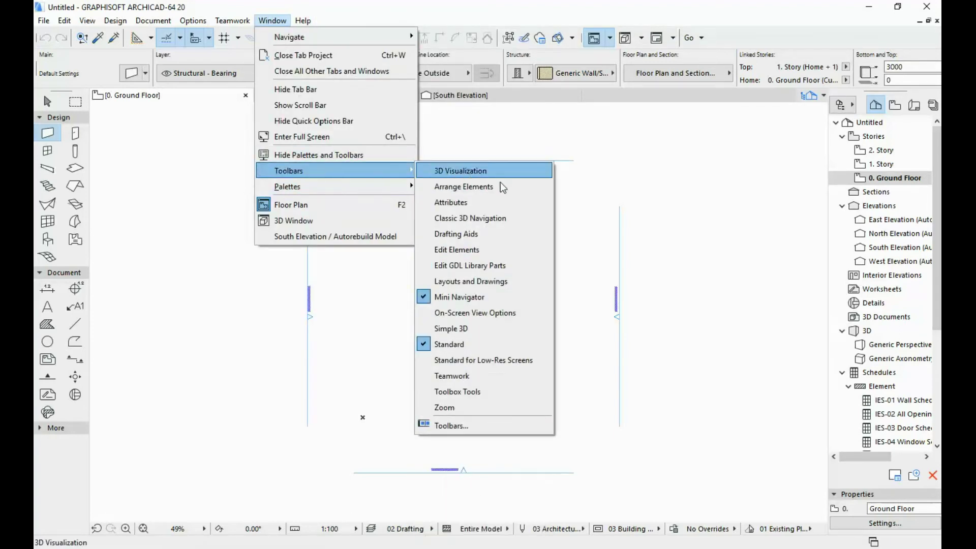
left_click(480, 299)
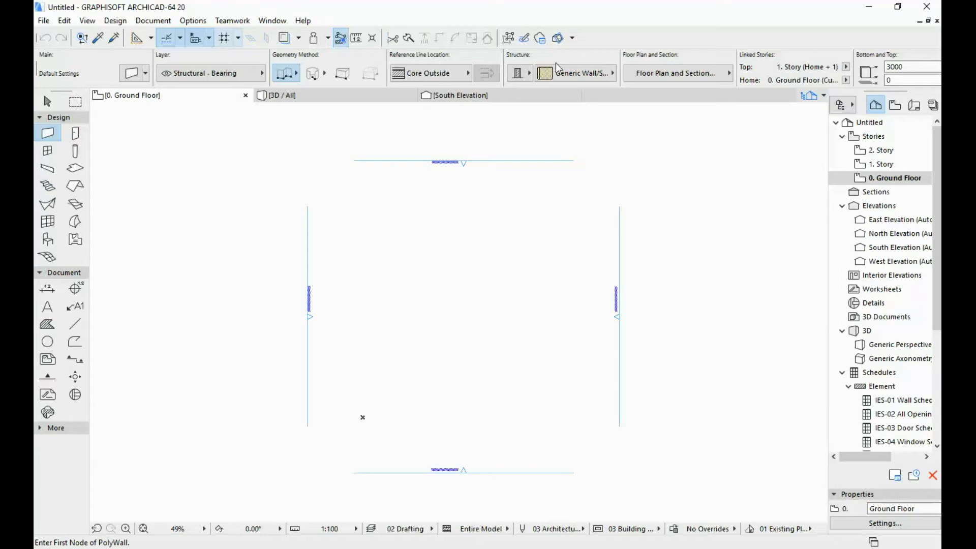
Step: Examine all the Wall tool's default settings, expanding their display to two rows and restoring the single row
scroll(556, 62, "down", 5)
scroll(557, 66, "down", 8)
scroll(559, 68, "down", 1)
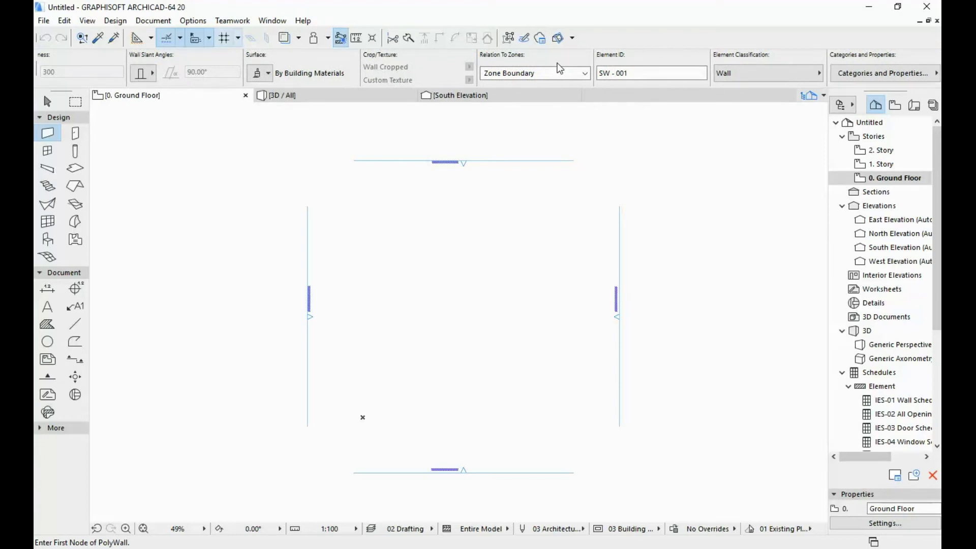
scroll(559, 68, "up", 12)
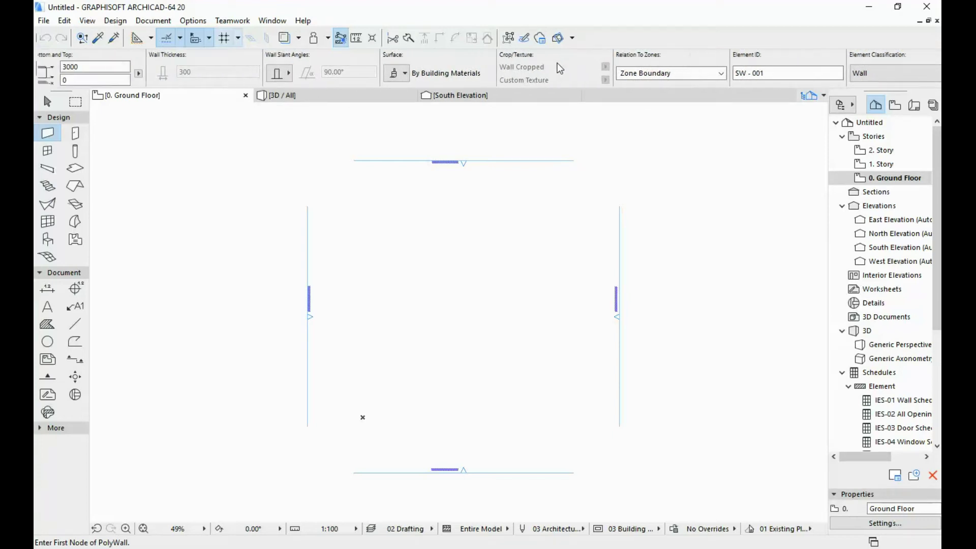
scroll(559, 68, "down", 5)
scroll(559, 68, "up", 5)
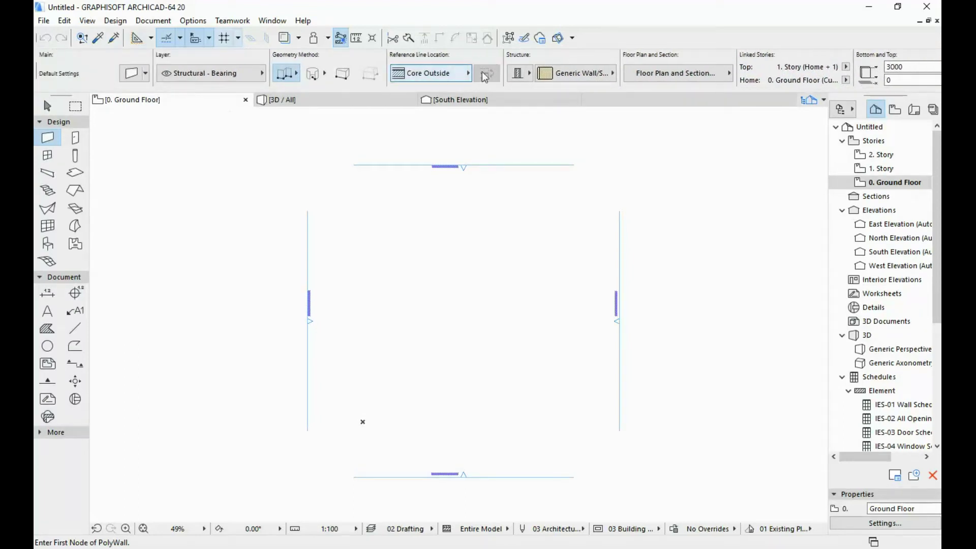
left_click_drag(518, 90, 513, 133)
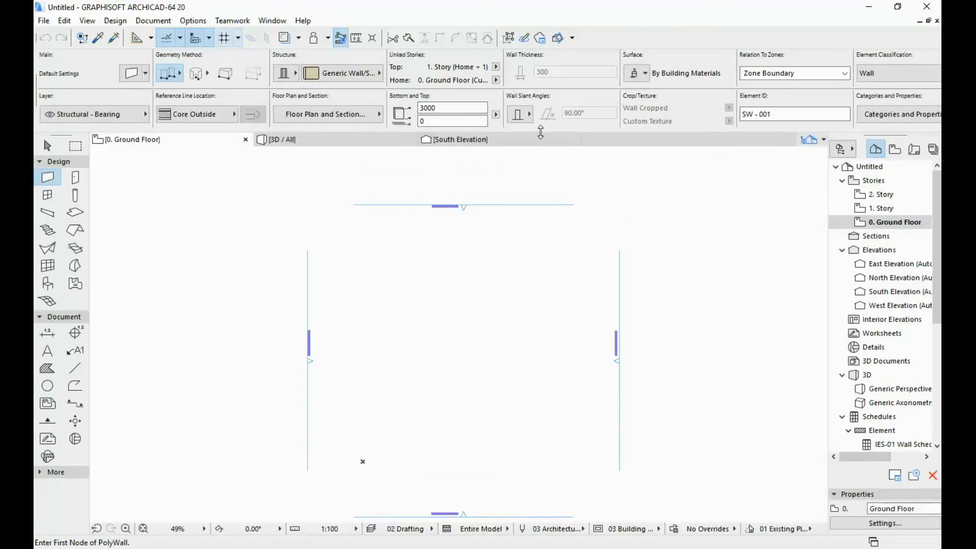
left_click_drag(541, 131, 543, 91)
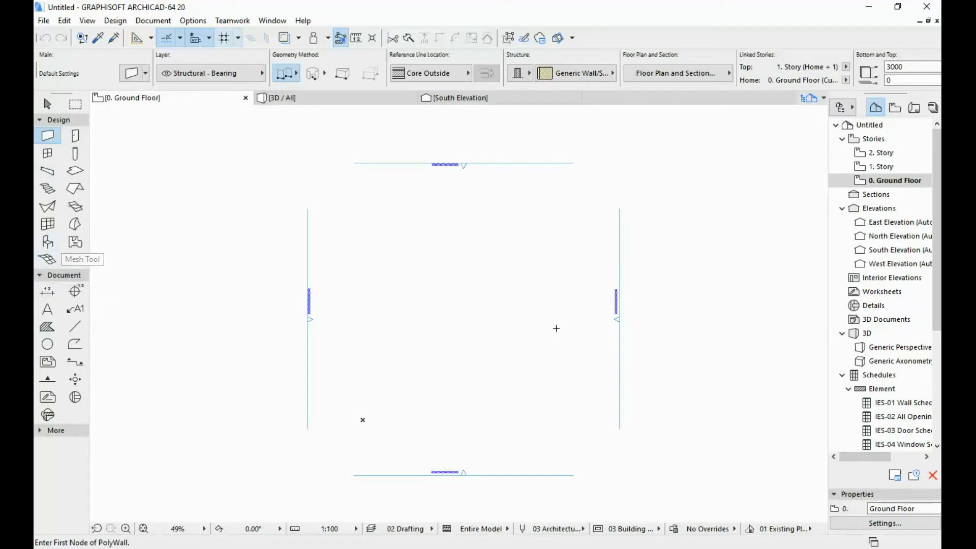
Step: Check the Wall tool's full default settings without changing them, and expand the toolbox's More group
left_click(130, 75)
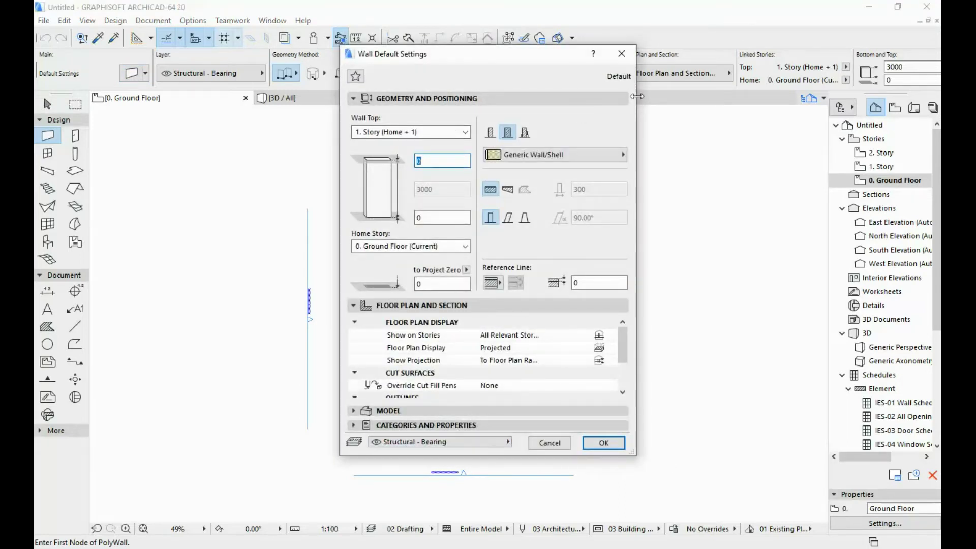
left_click(621, 53)
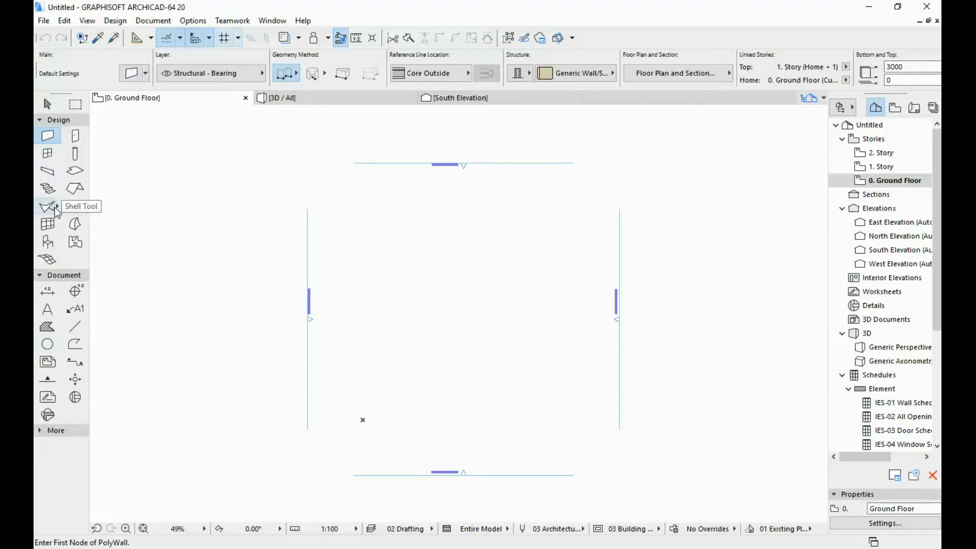
left_click(56, 430)
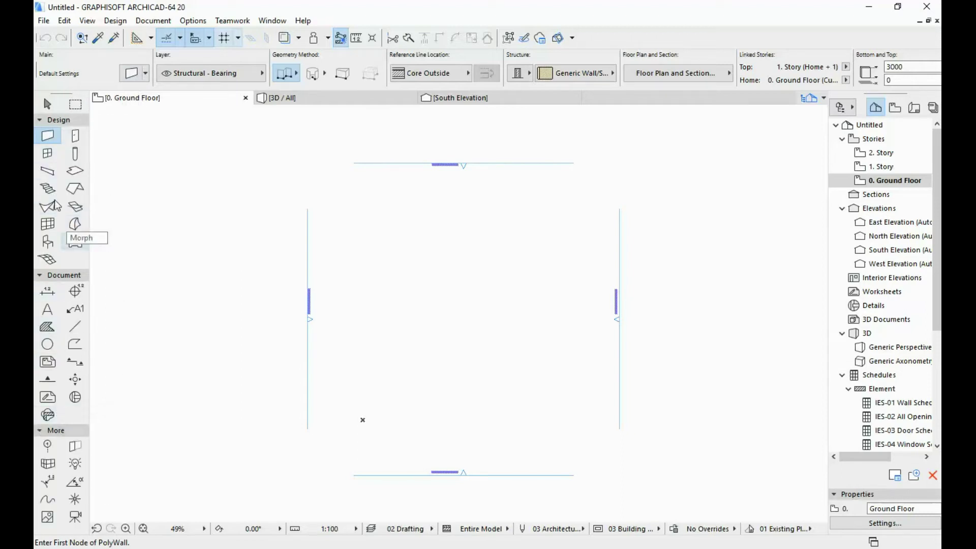
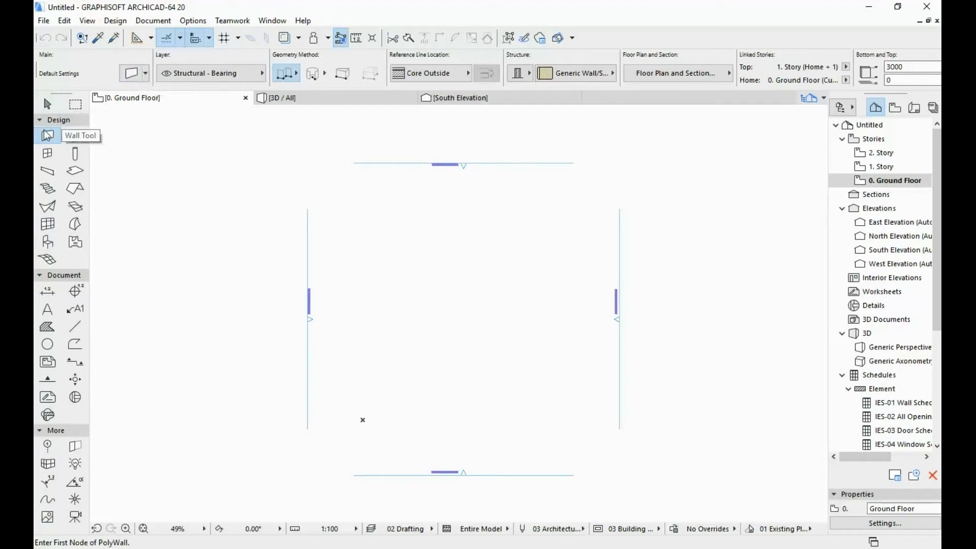
Step: Examine the Wall tool's default geometry, positioning, floor plan and section settings
left_click(132, 74)
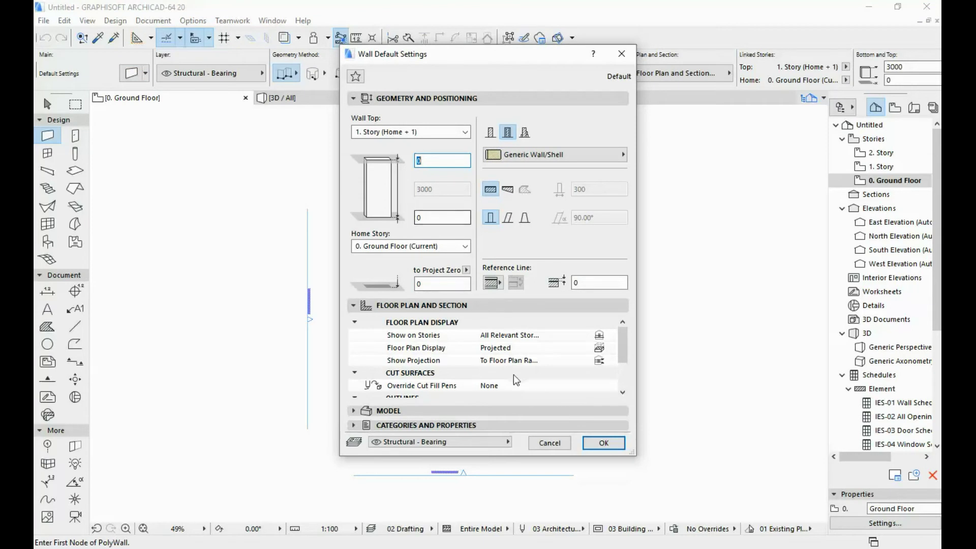
scroll(488, 356, "down", 3)
left_click(621, 53)
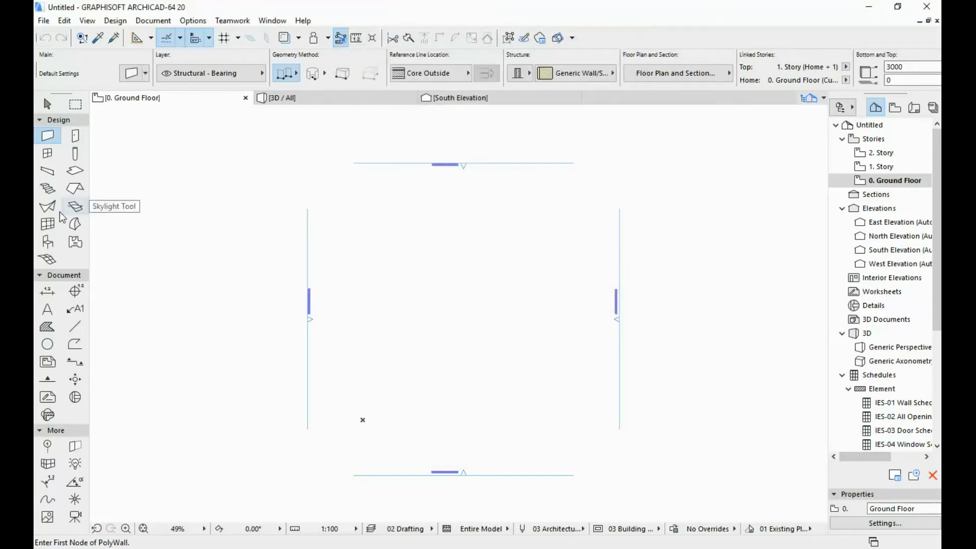
Step: Examine the Object tool's defaults for Armchair 01 20, including its chair, floor plan and section, model, and categories and properties settings
left_click(47, 242)
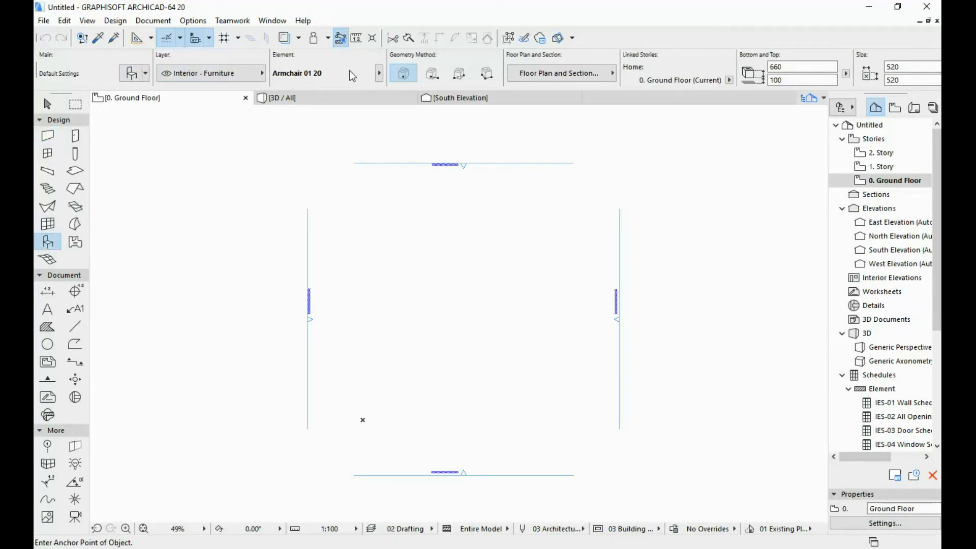
scroll(352, 75, "down", 10)
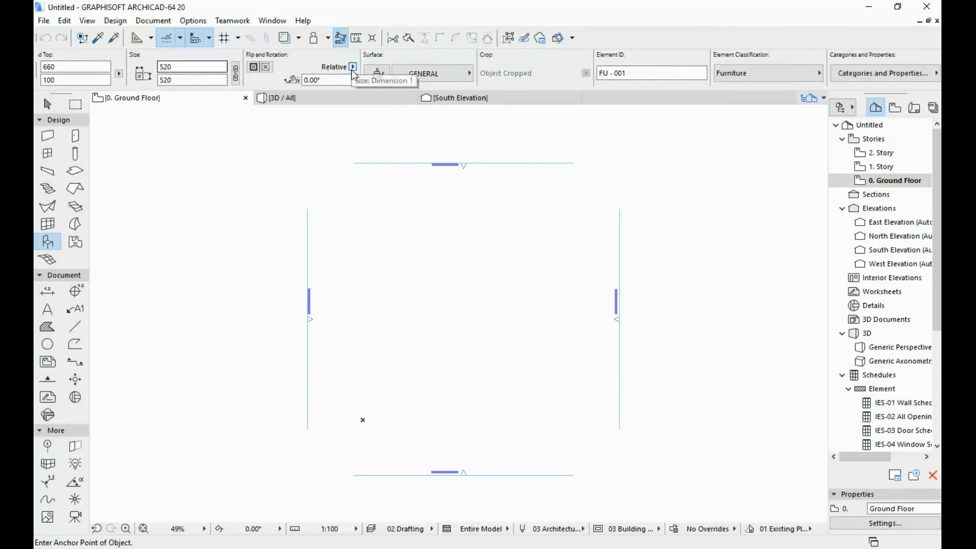
scroll(278, 72, "up", 10)
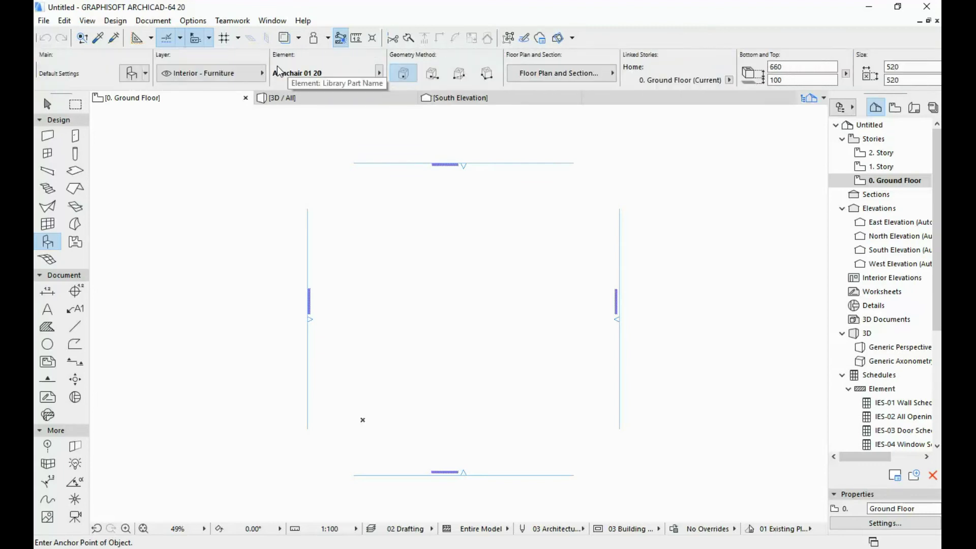
left_click(131, 75)
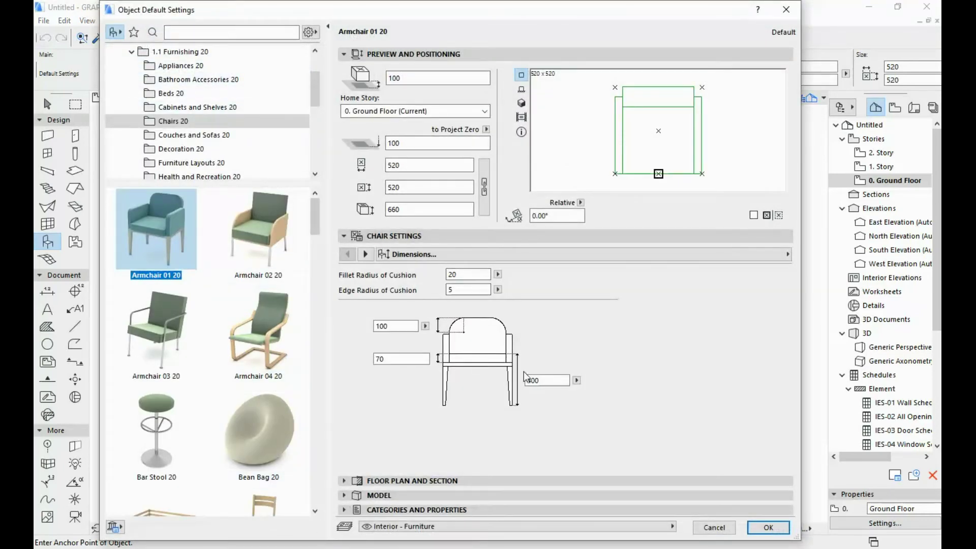
left_click(346, 481)
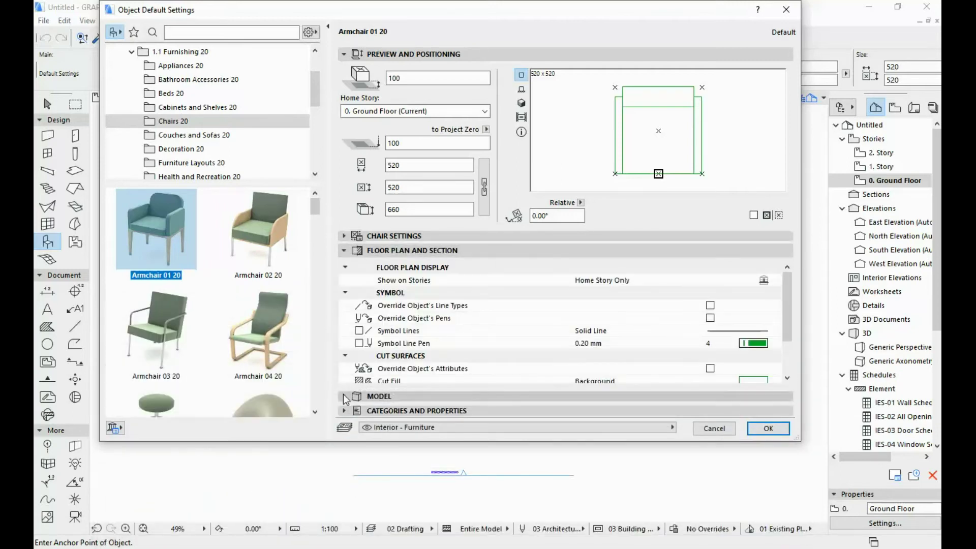
left_click(346, 396)
left_click(344, 460)
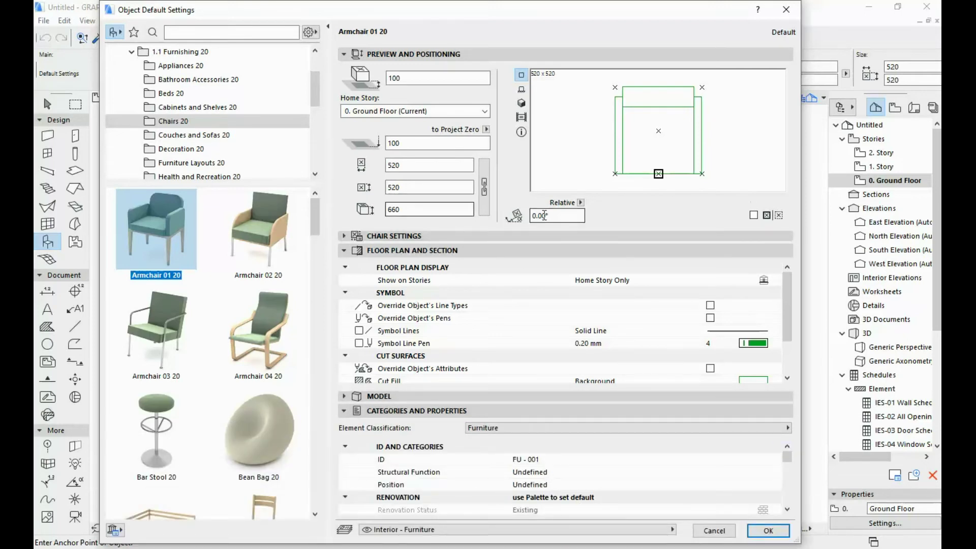
left_click(780, 11)
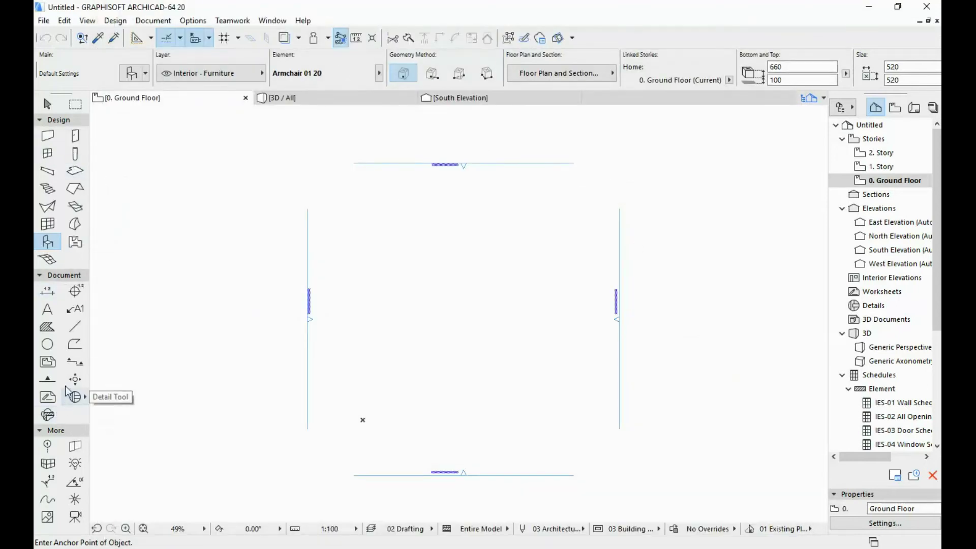
Step: Examine the Fill tool's full default settings, including its general settings, categories and properties
left_click(48, 326)
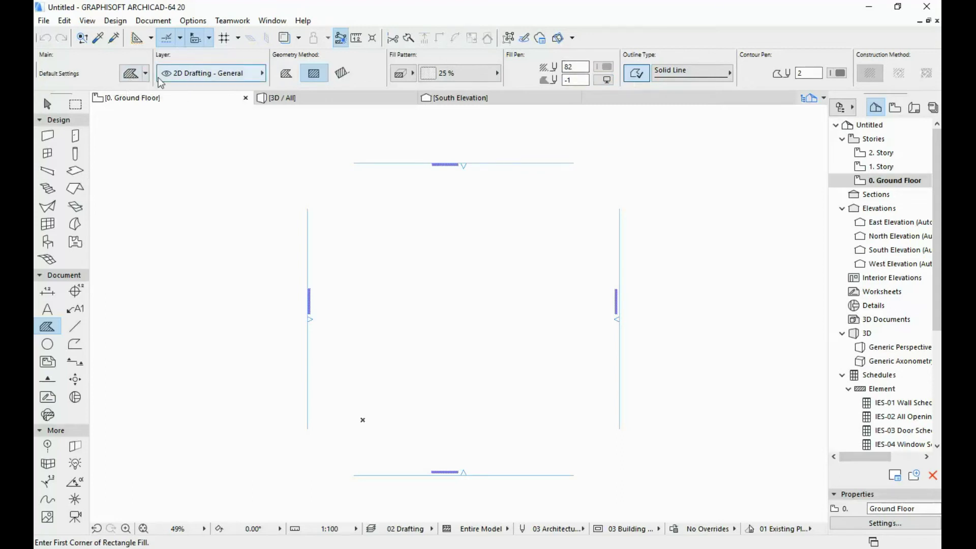
left_click(123, 78)
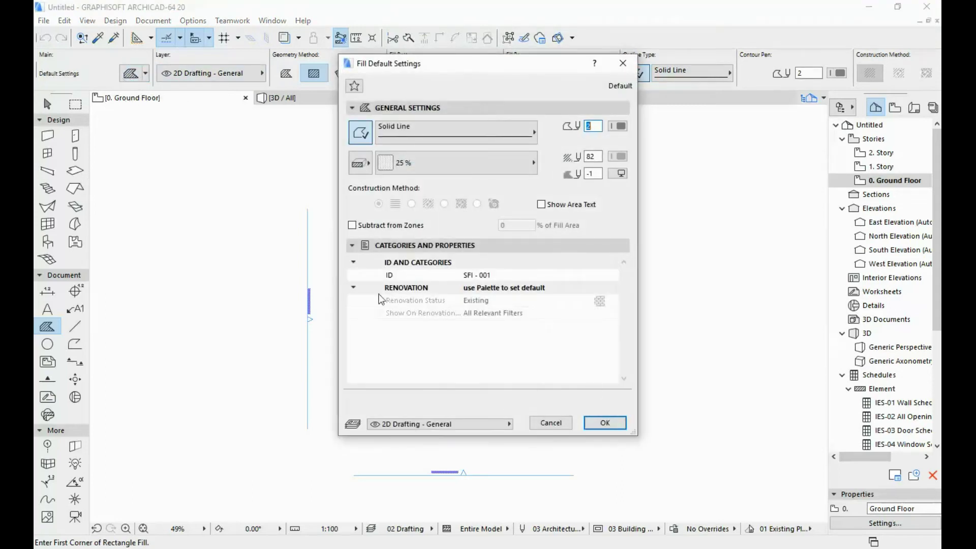
left_click(623, 63)
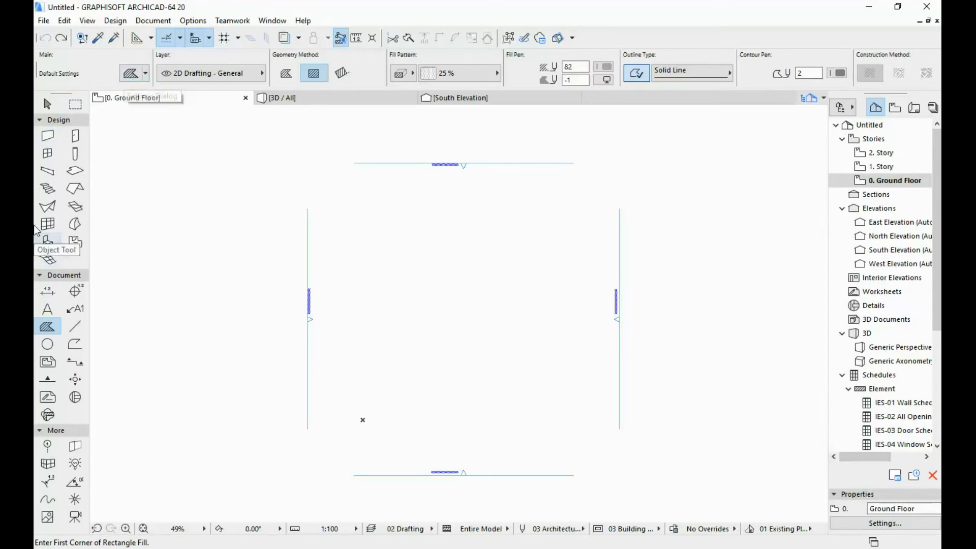
Step: Examine the full default settings of the Stair tool and the Arc/Circle tool
left_click(48, 191)
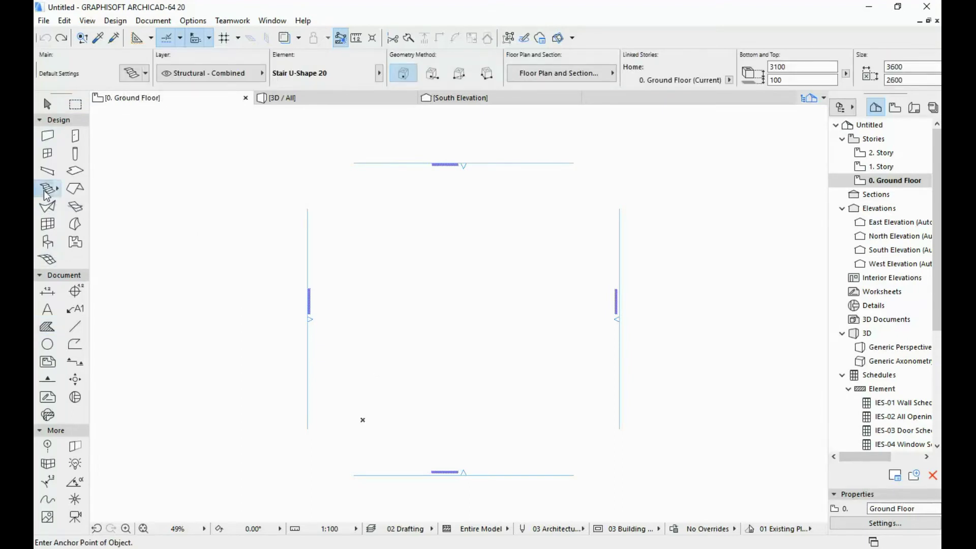
double_click(48, 191)
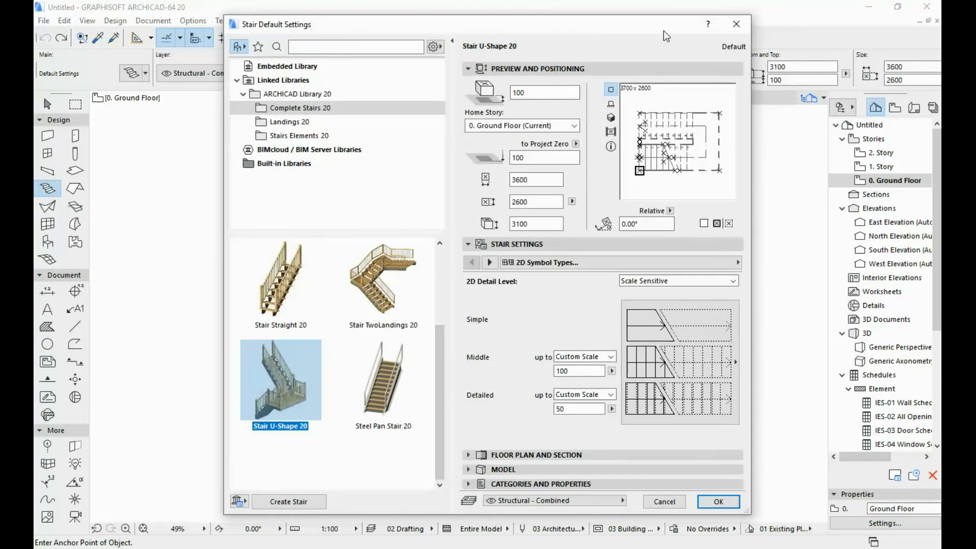
left_click(743, 29)
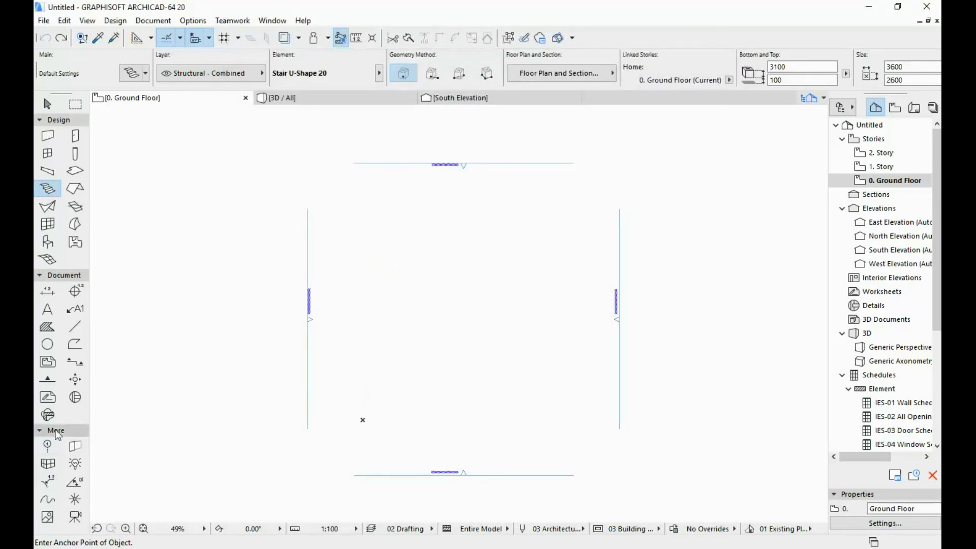
double_click(47, 344)
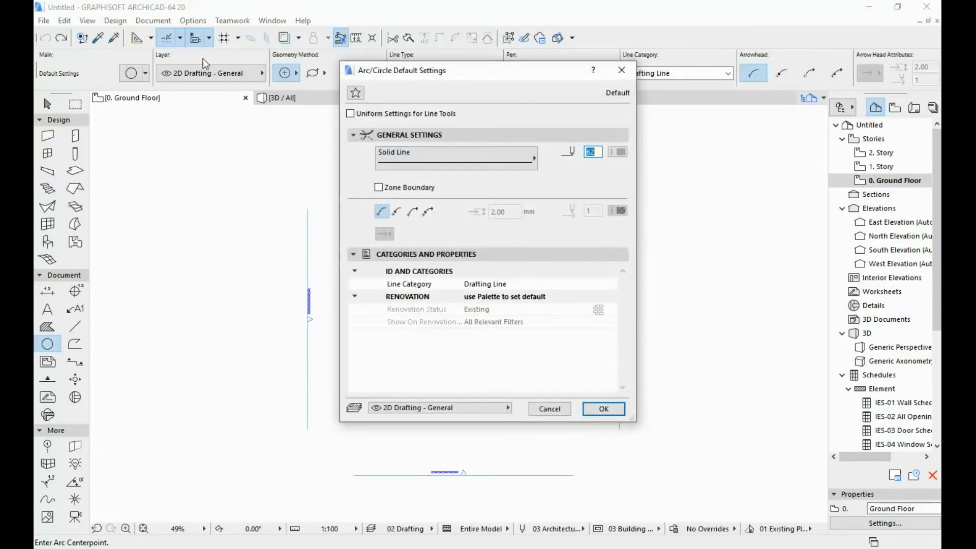
left_click(621, 70)
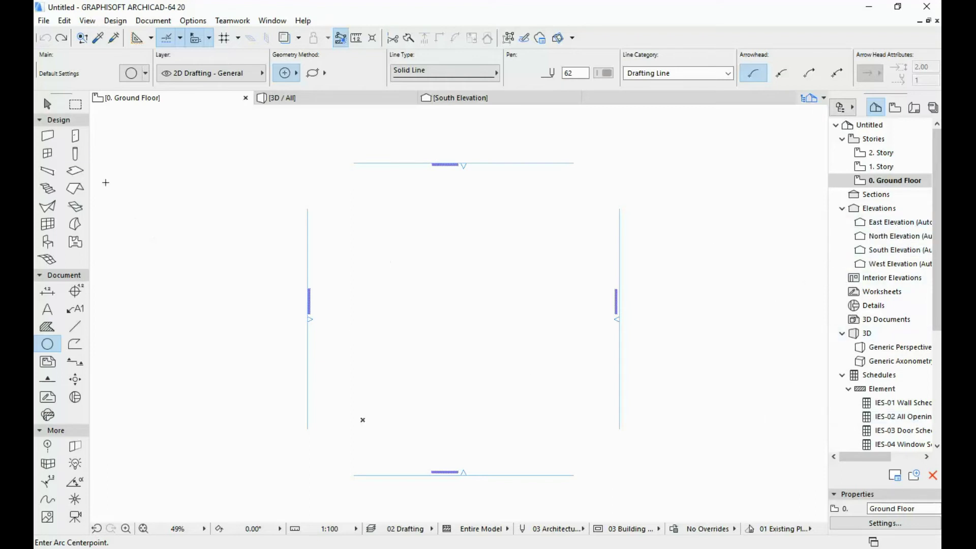
Step: Draw a closed diamond-shaped chain of four walls between the elevation markers, with the closing side about 12600 mm long
left_click(47, 135)
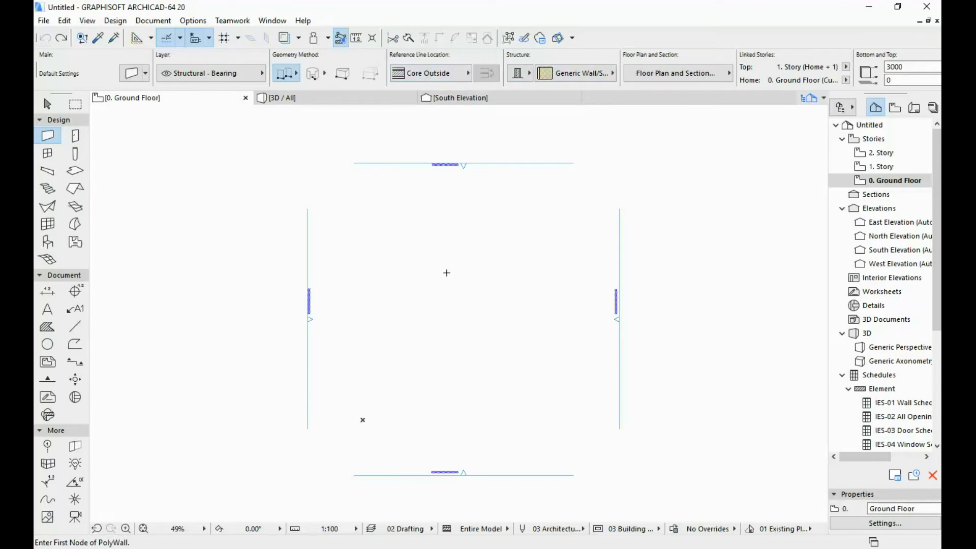
left_click(472, 225)
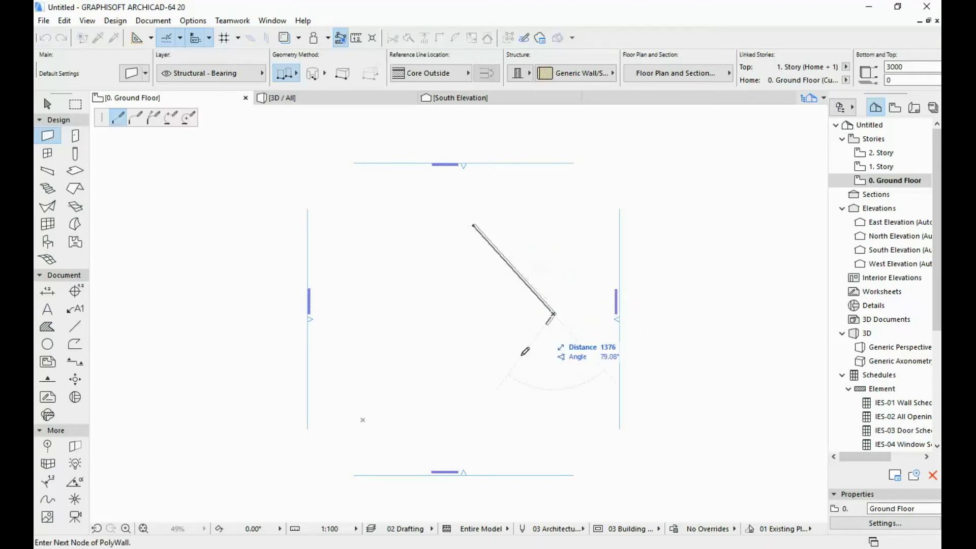
left_click(472, 396)
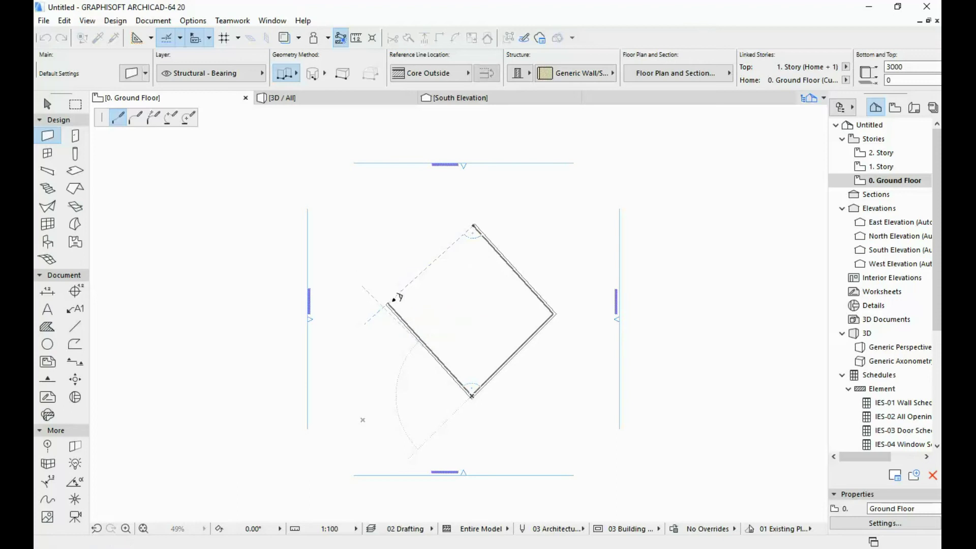
left_click(387, 303)
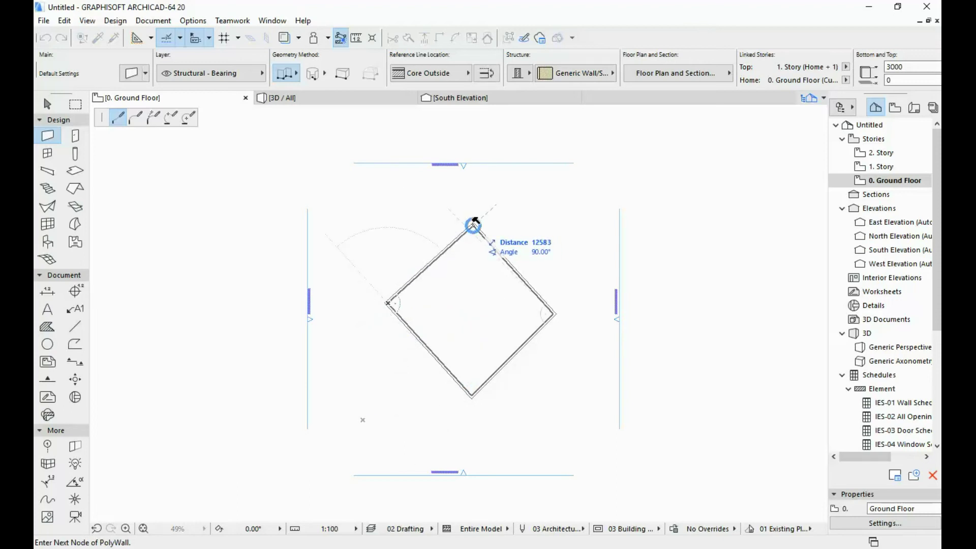
left_click(473, 224)
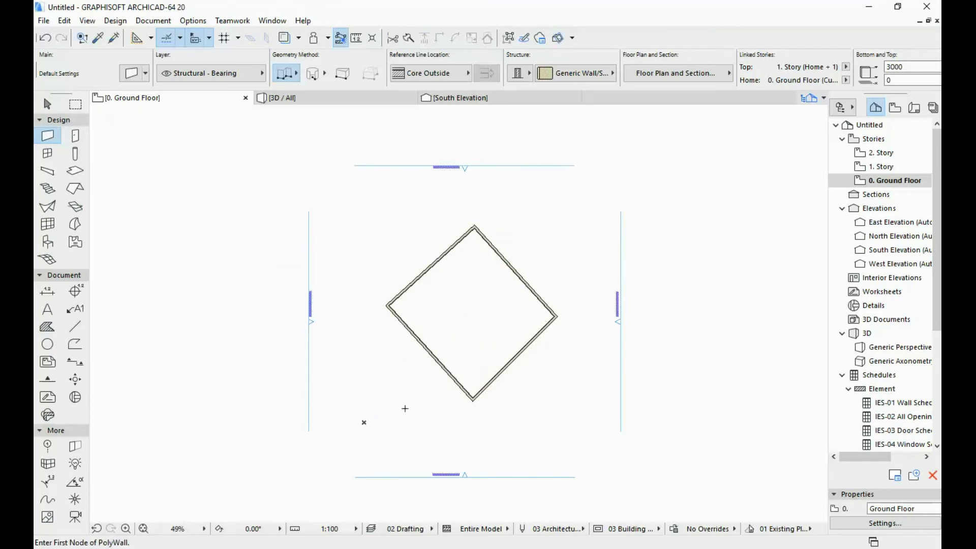
Step: Draw a closed rectangular chain of four horizontal and vertical walls in the empty area east of the East Elevation marker
scroll(461, 283, "up", 2)
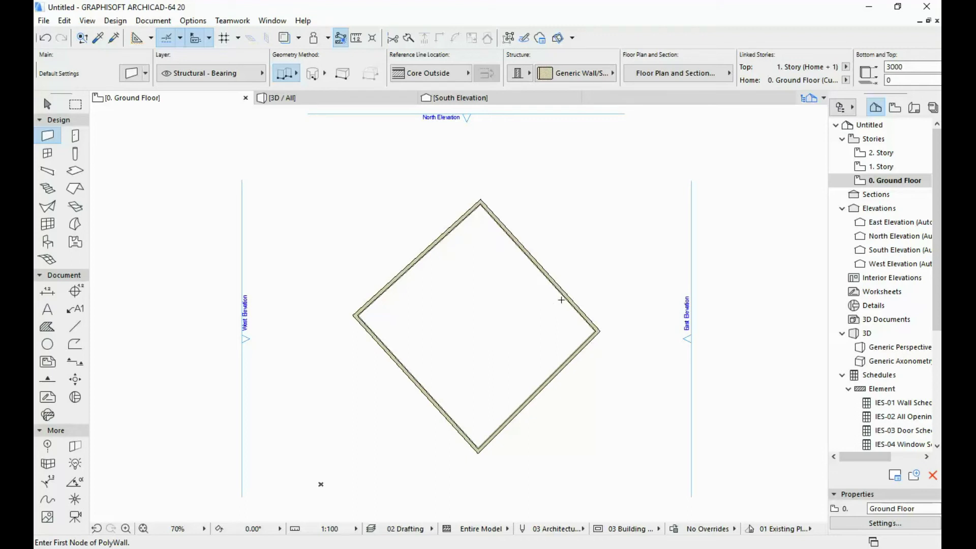
scroll(566, 345, "down", 3)
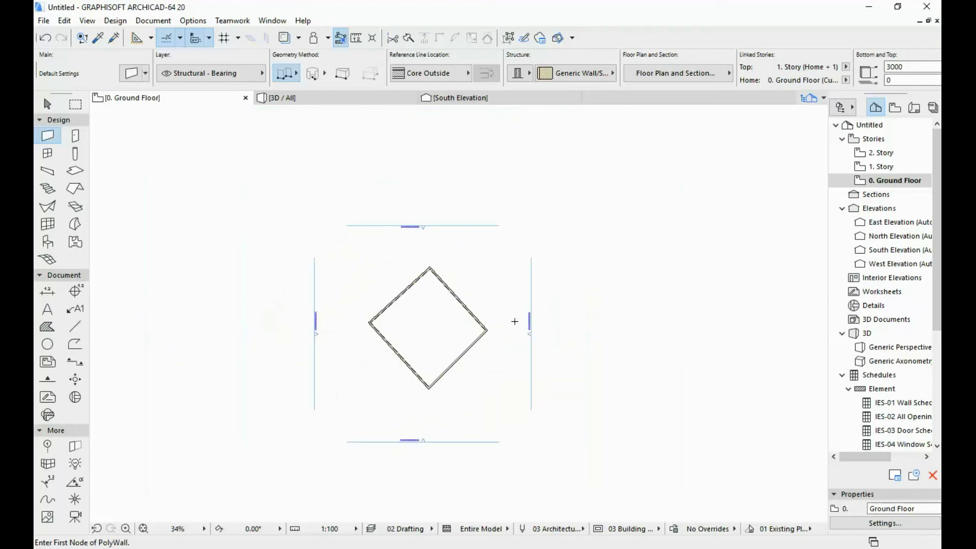
middle_click_drag(543, 336, 400, 322)
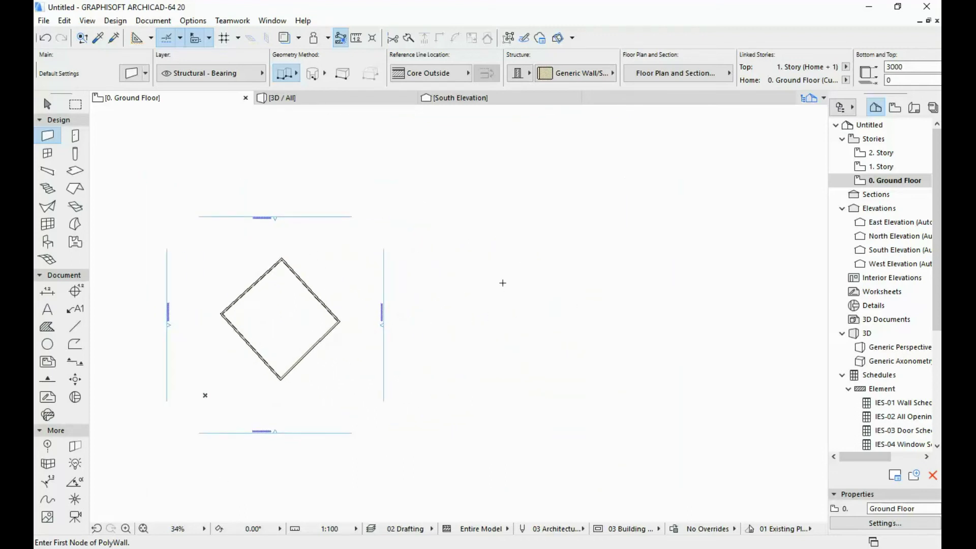
scroll(549, 285, "up", 2)
middle_click_drag(426, 279, 431, 241)
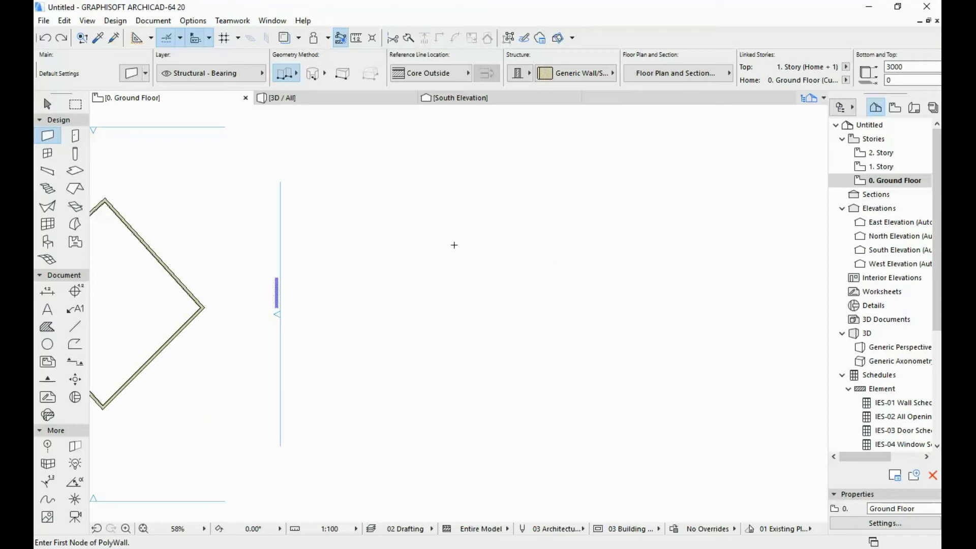
left_click(470, 222)
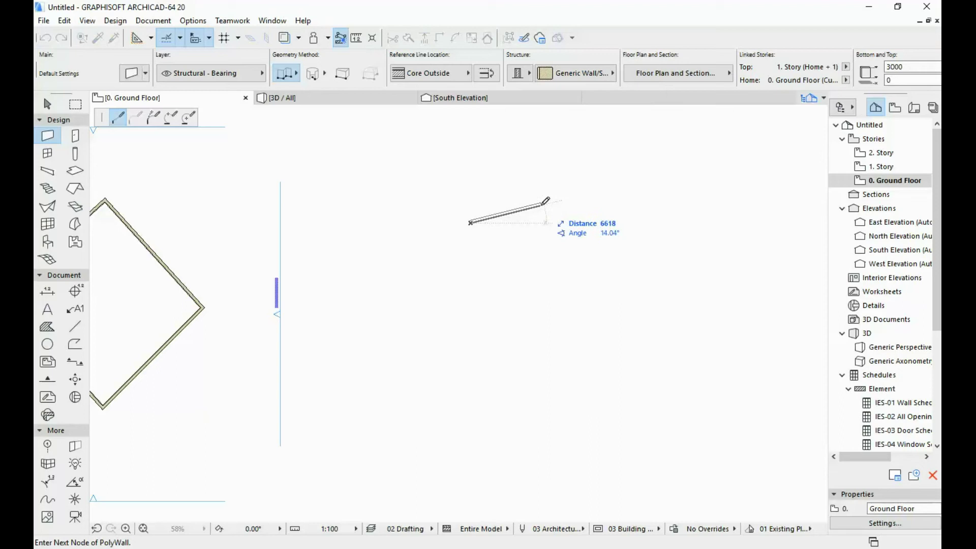
key("shift")
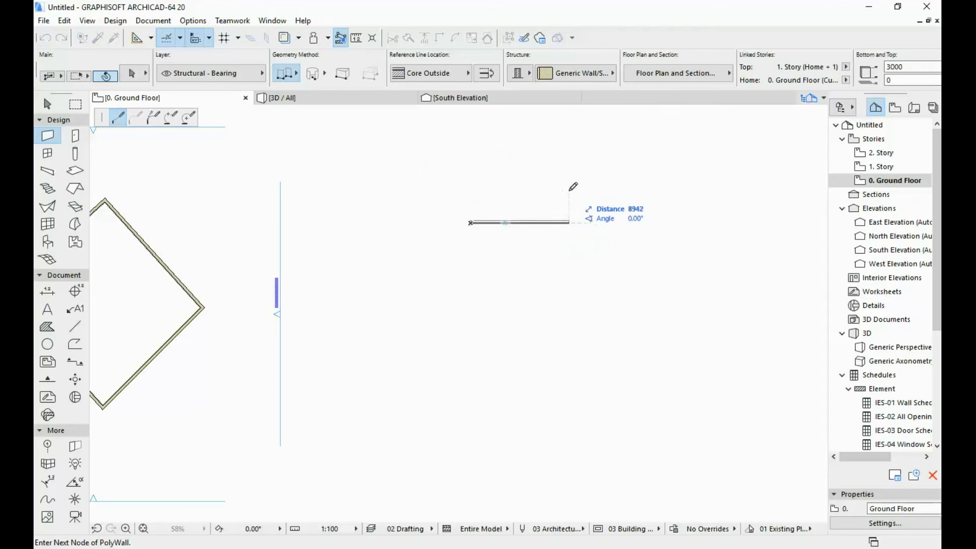
left_click(558, 223)
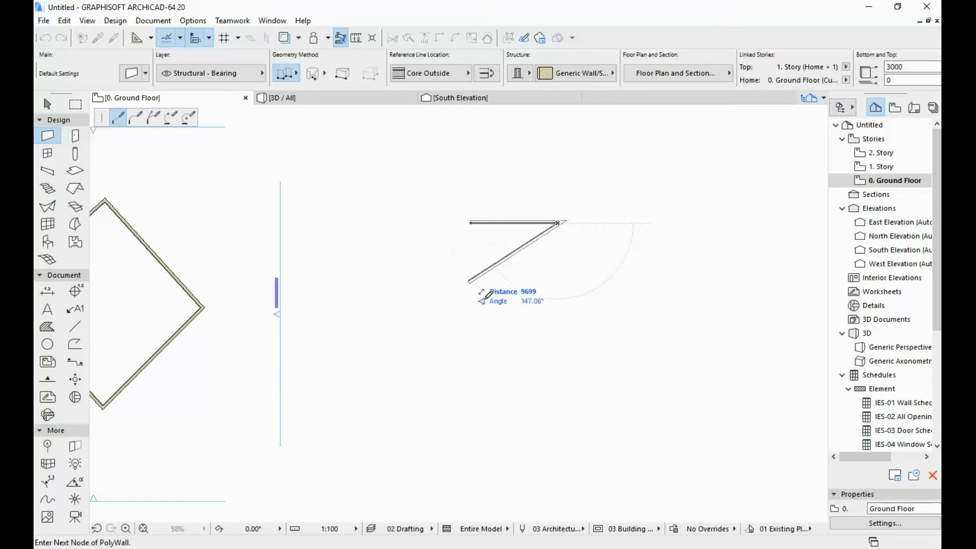
left_click(557, 305)
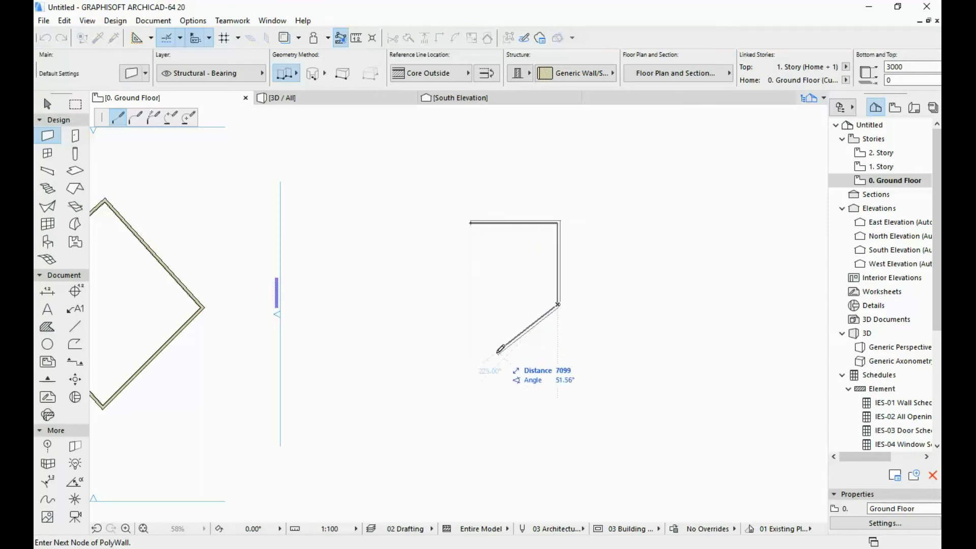
left_click(470, 304)
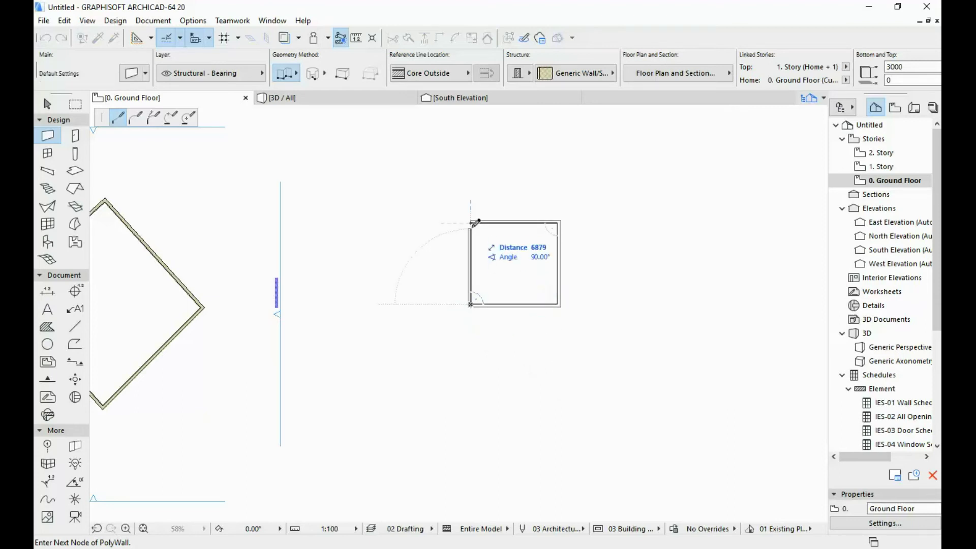
left_click(470, 222)
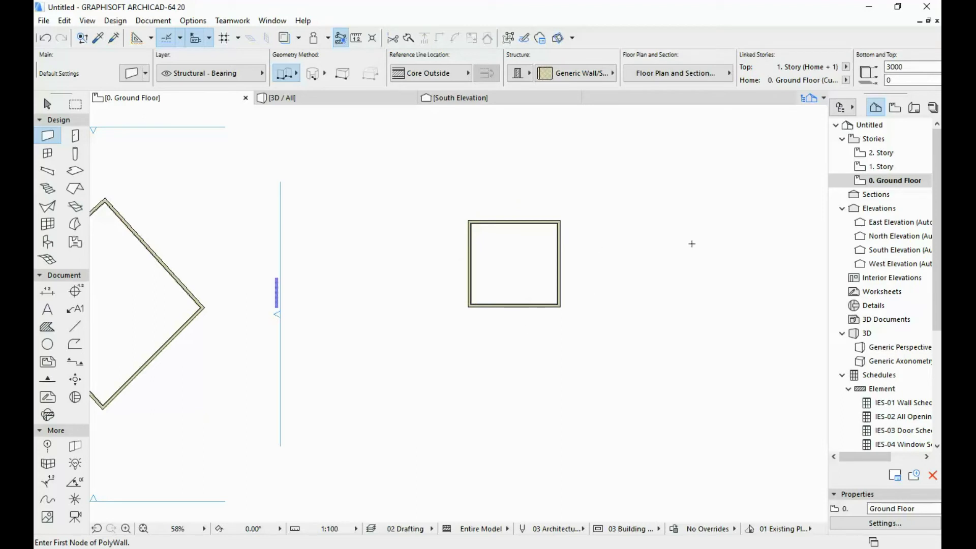
Step: Delete all four walls of the rectangle east of the East Elevation marker, keeping the diamond-shaped walls
middle_click_drag(378, 311, 487, 306)
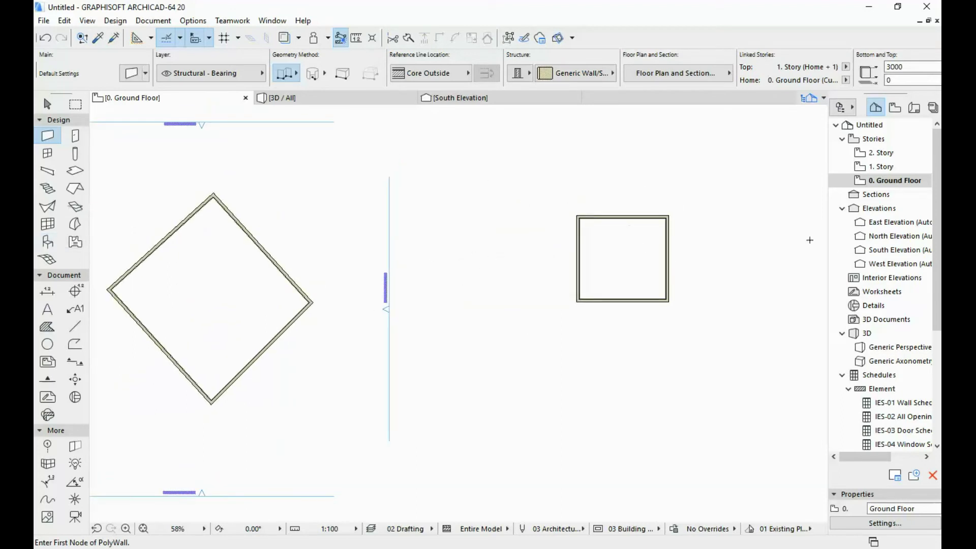
middle_click_drag(549, 208, 417, 208)
left_click_drag(428, 195, 553, 320, "shift")
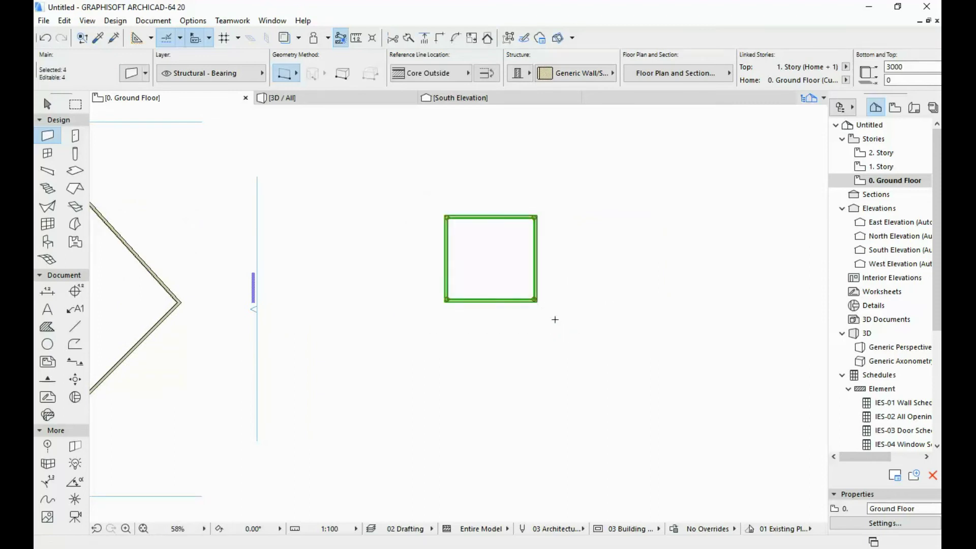
key("Delete")
middle_click_drag(322, 310, 658, 298)
middle_click_drag(474, 305, 547, 320)
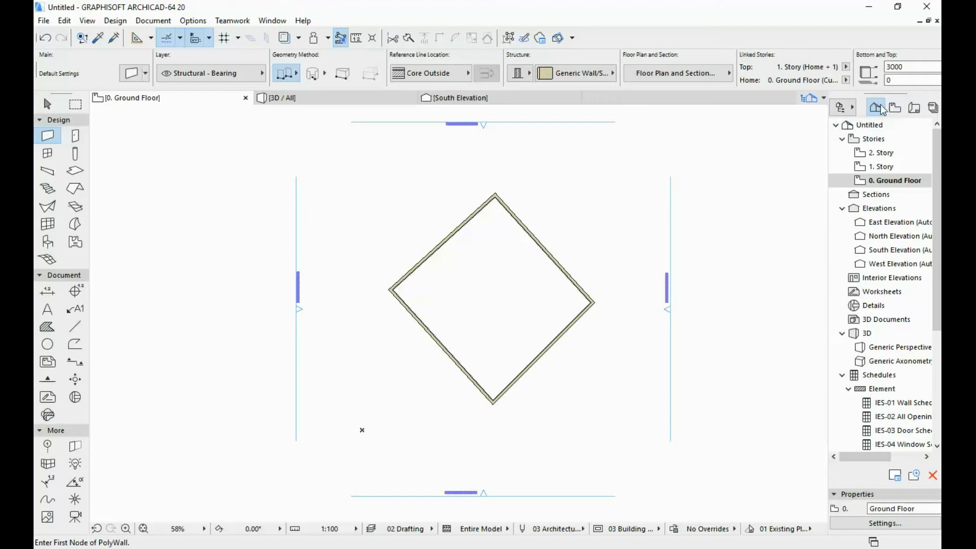
Step: Examine the Navigator's project chooser and map views, and the Project Map tree from Stories down to Project Indexes
left_click(849, 108)
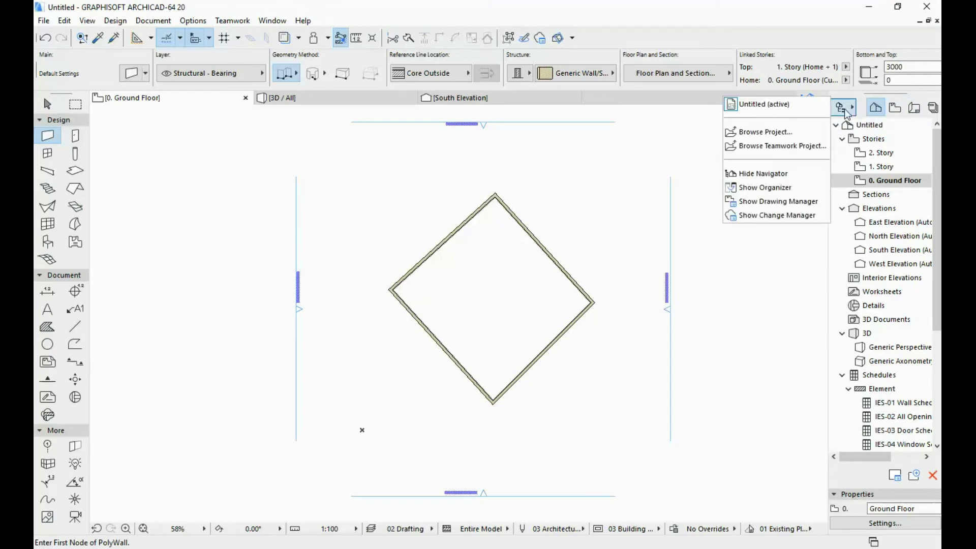
left_click(885, 108)
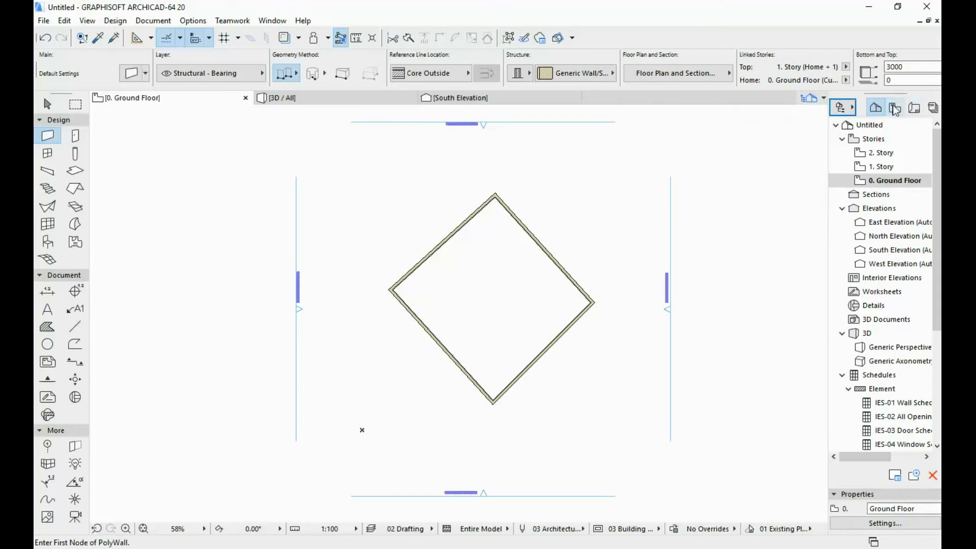
left_click(895, 107)
left_click(914, 108)
left_click(876, 108)
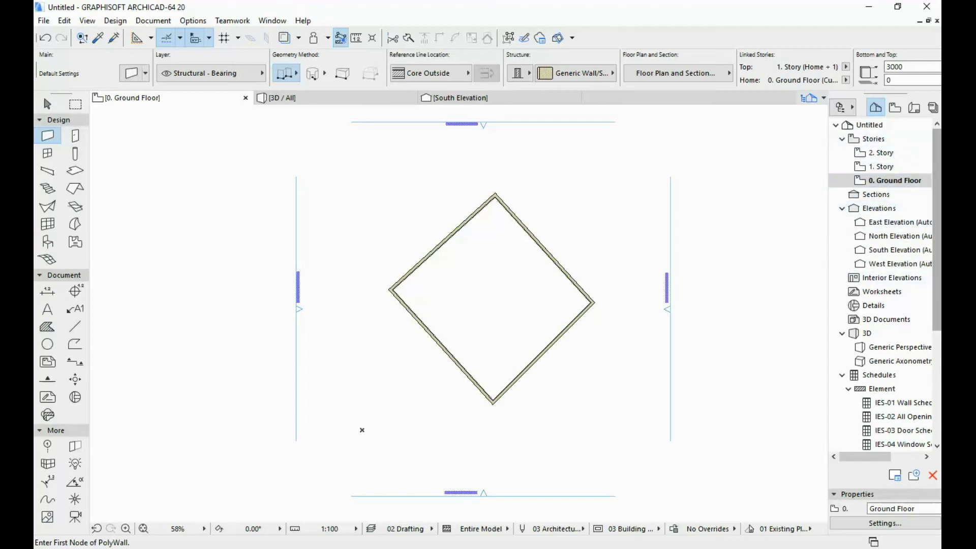
scroll(898, 272, "down", 4)
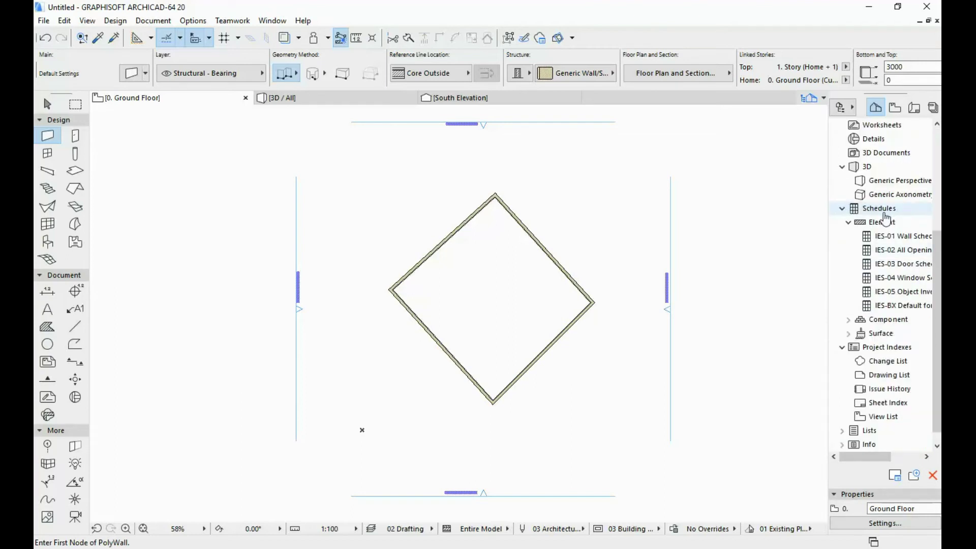
scroll(887, 341, "down", 1)
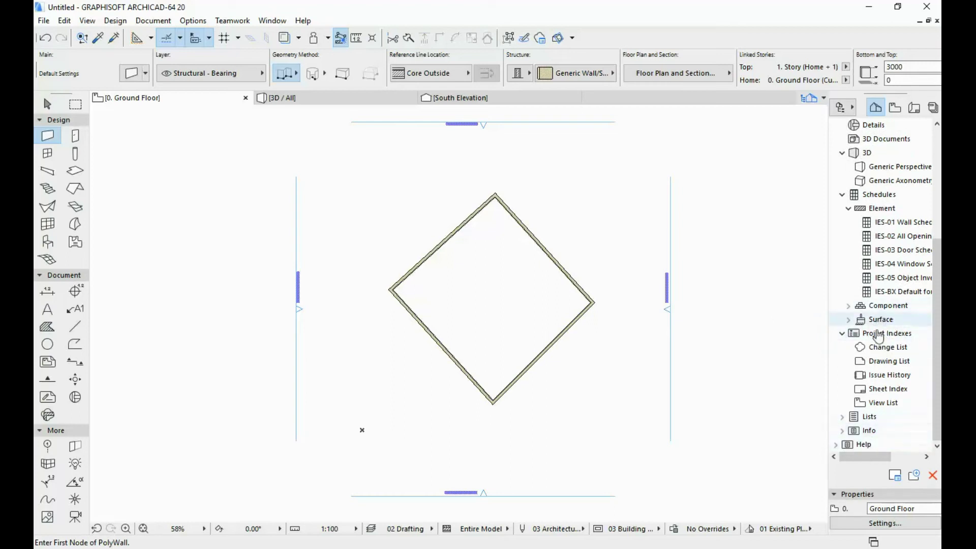
scroll(900, 280, "up", 5)
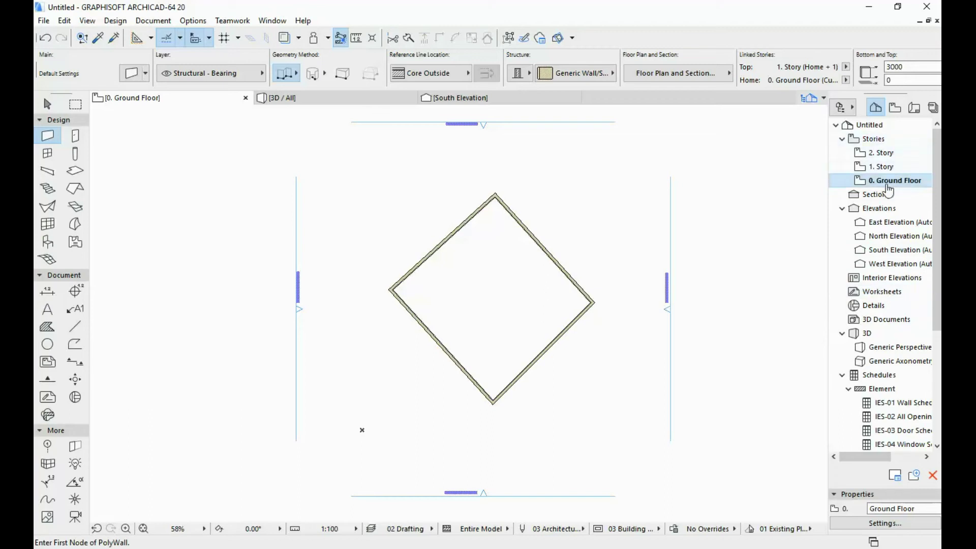
Step: Compare the diamond-shaped walls in the East Elevation and on the 0. Ground Floor plan, ending in the East Elevation
double_click(883, 226)
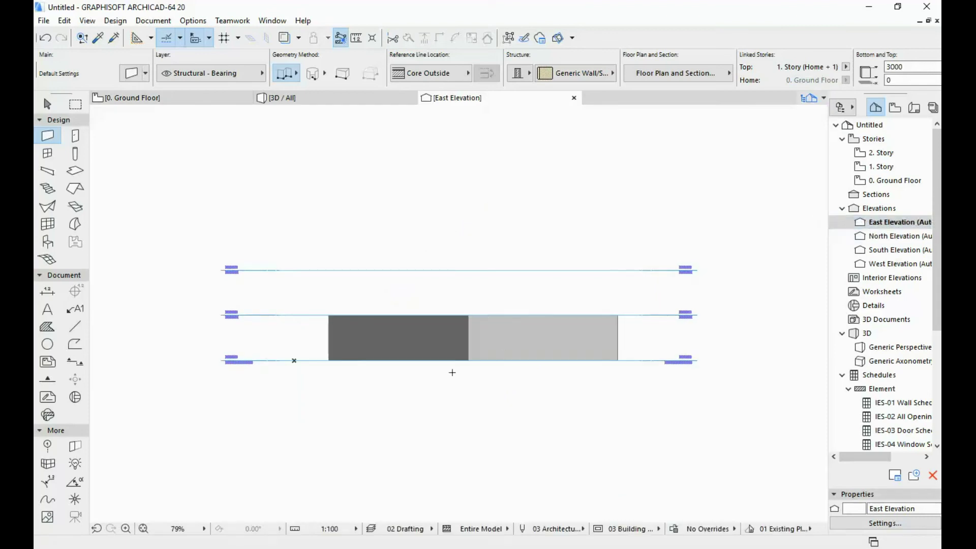
double_click(898, 182)
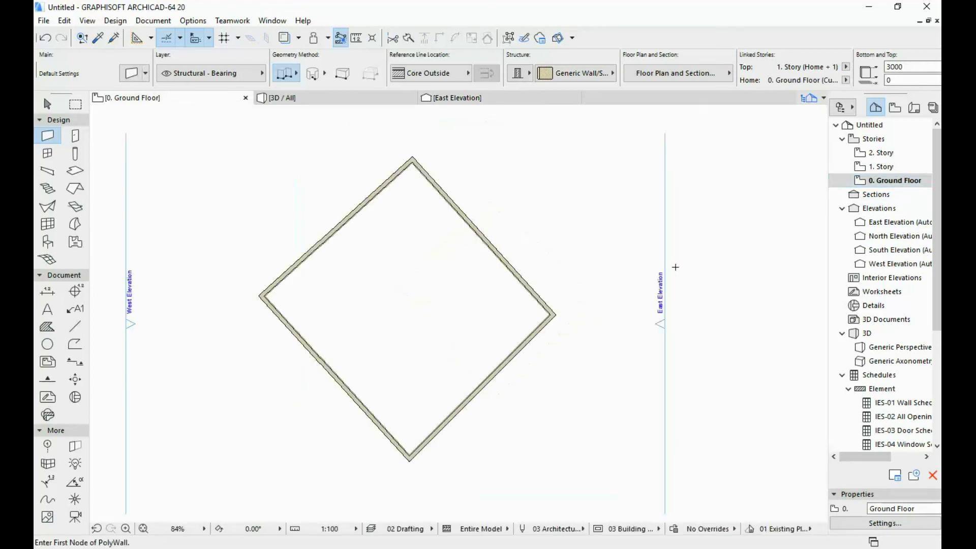
scroll(676, 267, "up", 3)
scroll(673, 263, "down", 3)
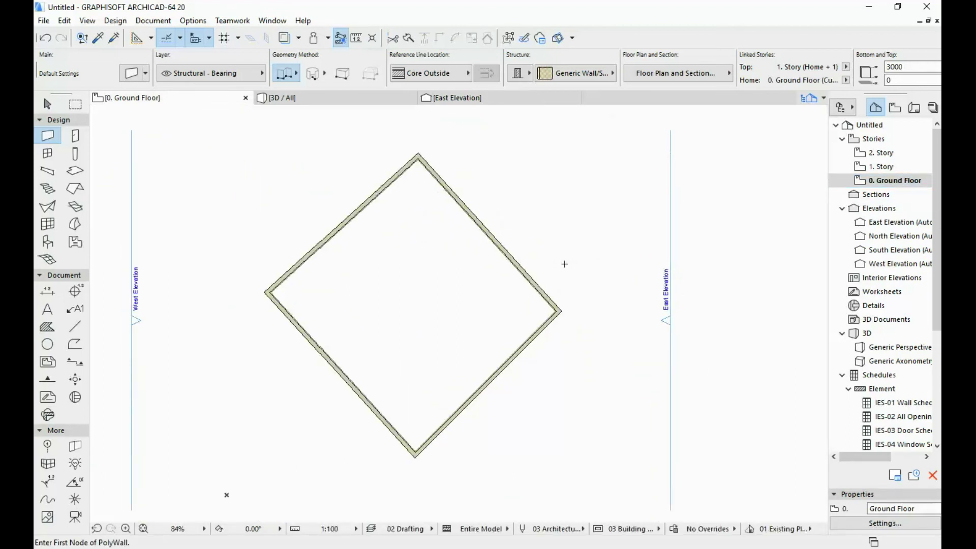
double_click(895, 222)
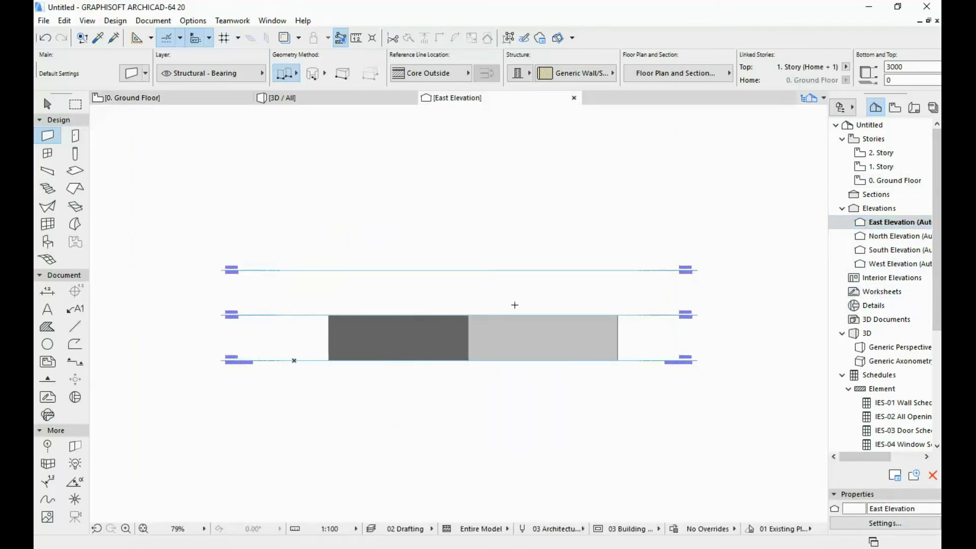
Step: View the walls in 3D in the Generic Perspective and in the Generic Axonometry
double_click(890, 349)
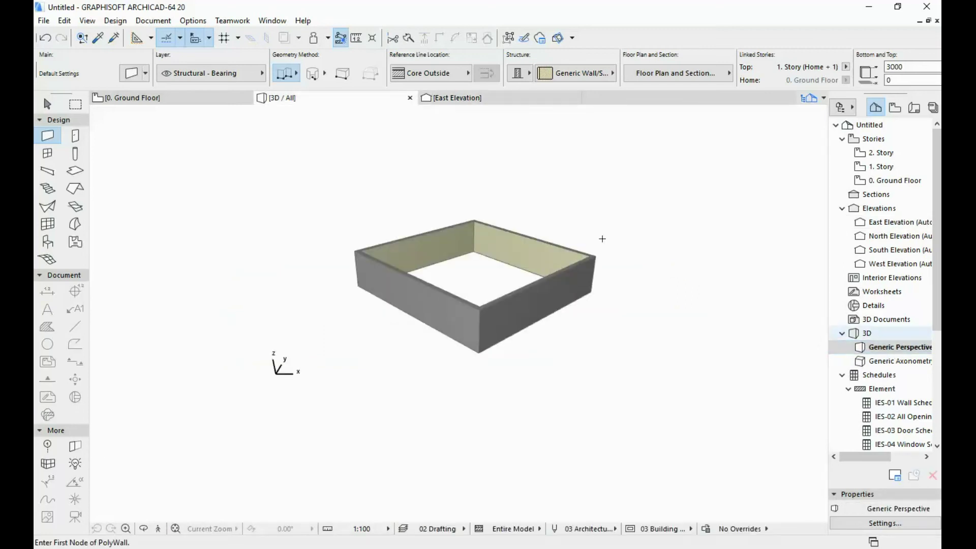
scroll(465, 216, "up", 2)
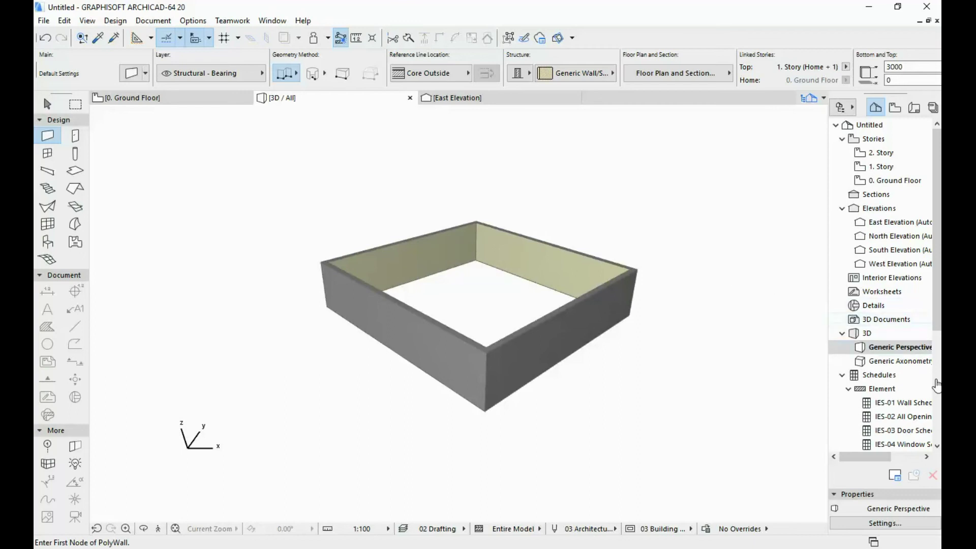
double_click(904, 367)
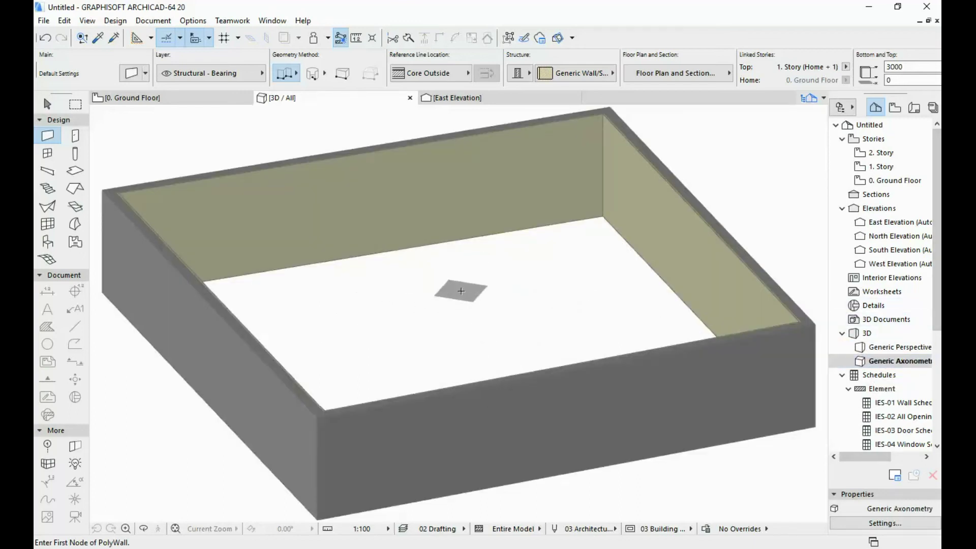
scroll(460, 290, "down", 1)
middle_click_drag(588, 246, 545, 284)
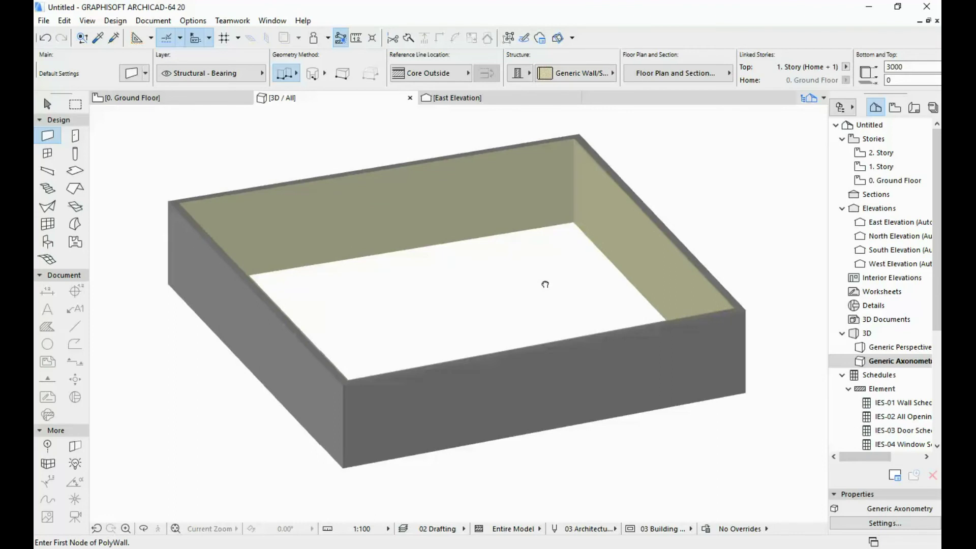
Step: Return to the Generic Perspective and inspect the walls from close up, from farther away and from different angles
left_click(904, 347)
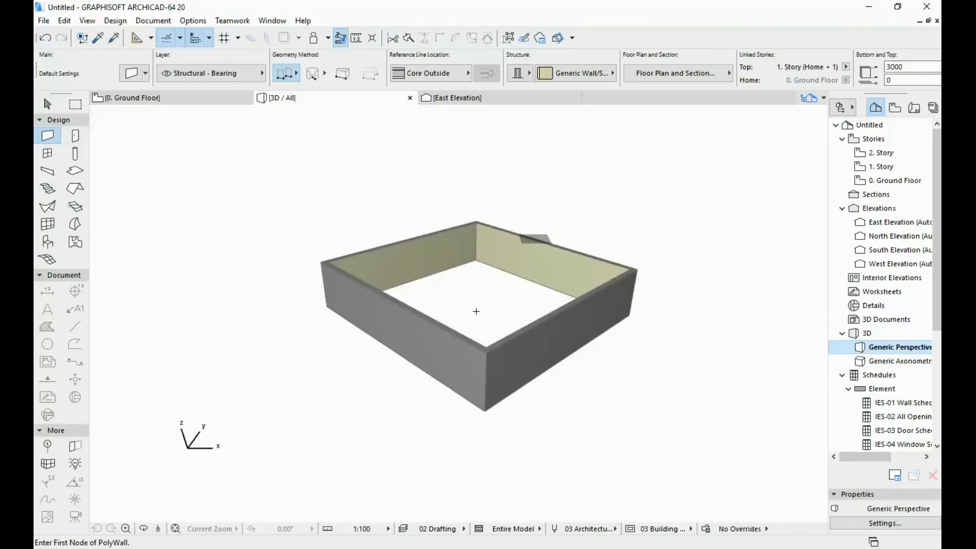
scroll(476, 311, "up", 3)
mouse_move(477, 289)
middle_mouse_down("shift")
mouse_move(566, 283)
mouse_move(407, 283)
mouse_move(486, 278)
middle_mouse_up("shift")
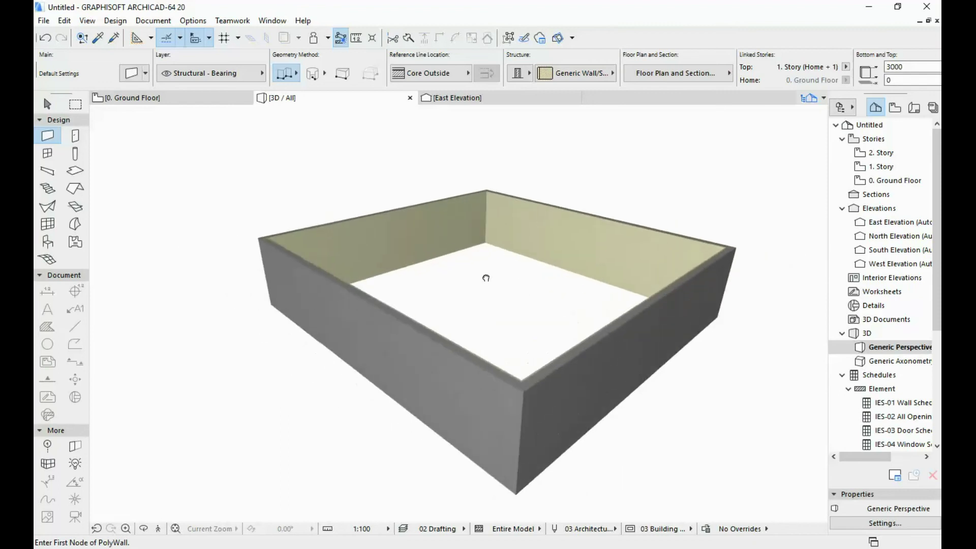
scroll(479, 289, "up", 5)
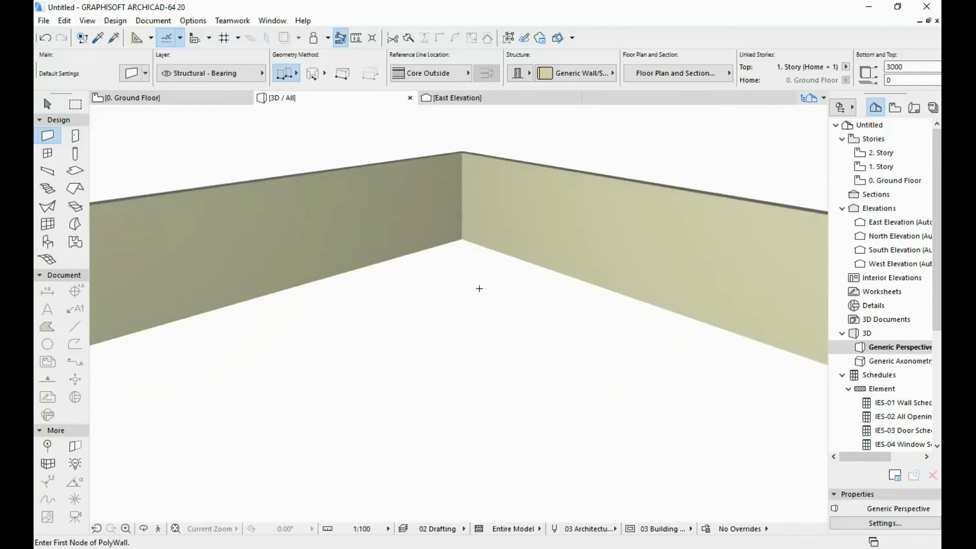
scroll(480, 280, "down", 3)
scroll(479, 280, "down", 5)
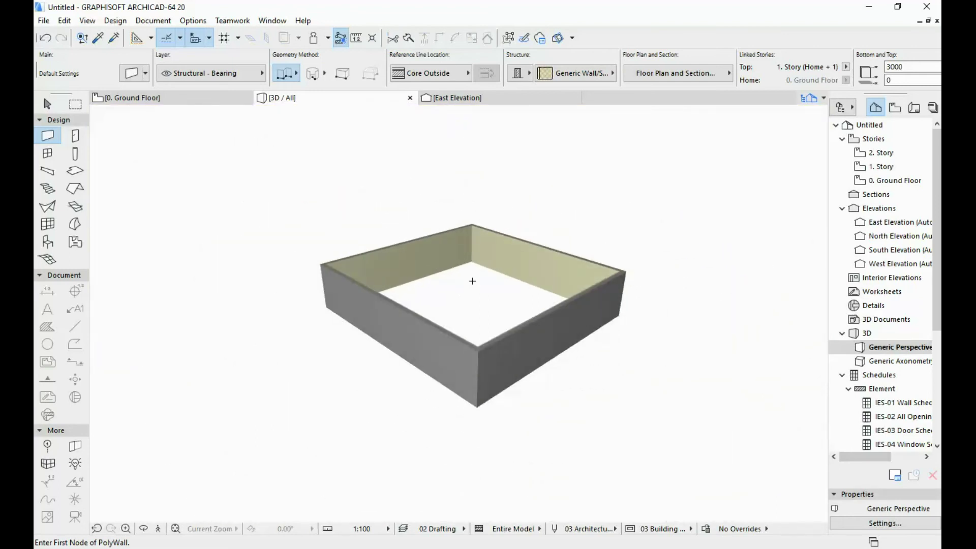
scroll(472, 291, "up", 5)
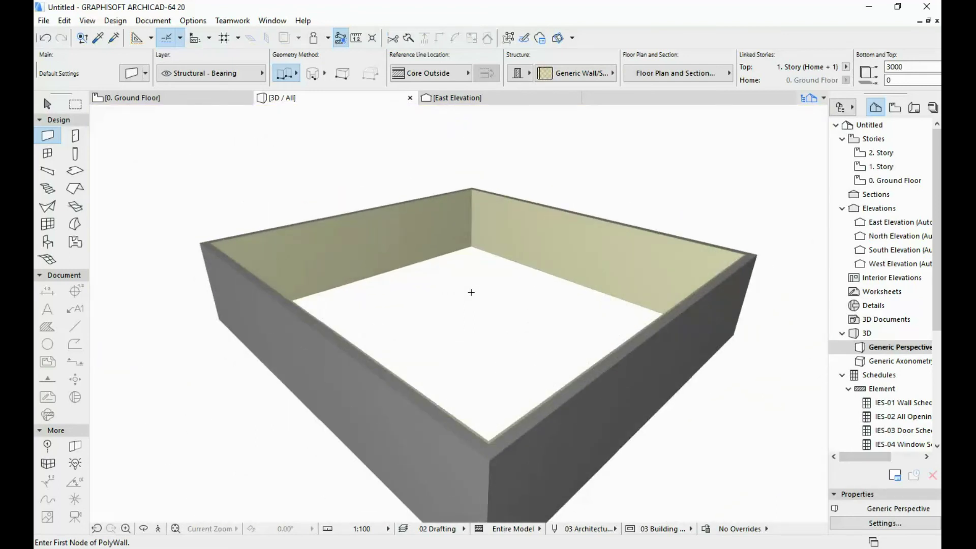
mouse_move(429, 289)
middle_mouse_down("shift")
mouse_move(487, 297)
mouse_move(424, 279)
mouse_move(439, 279)
middle_mouse_up("shift")
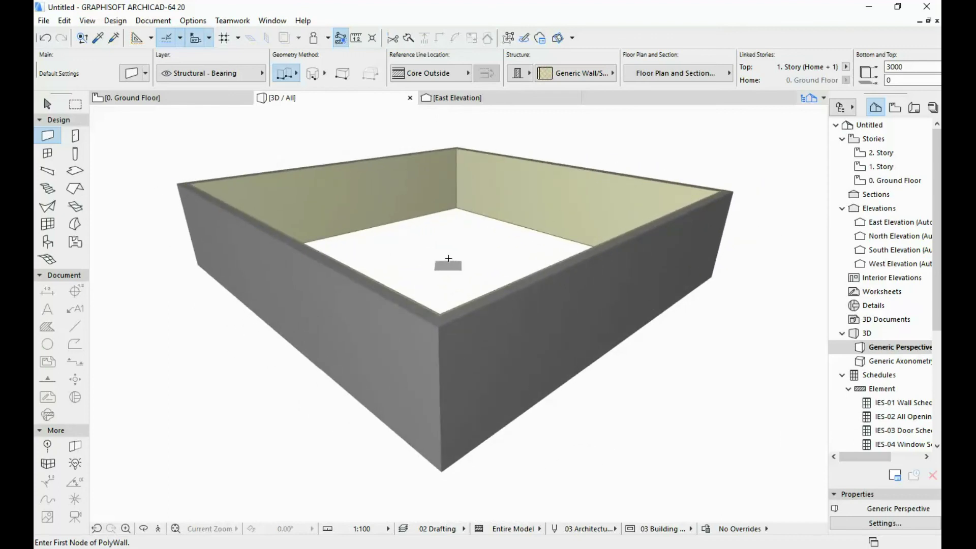
key("shift")
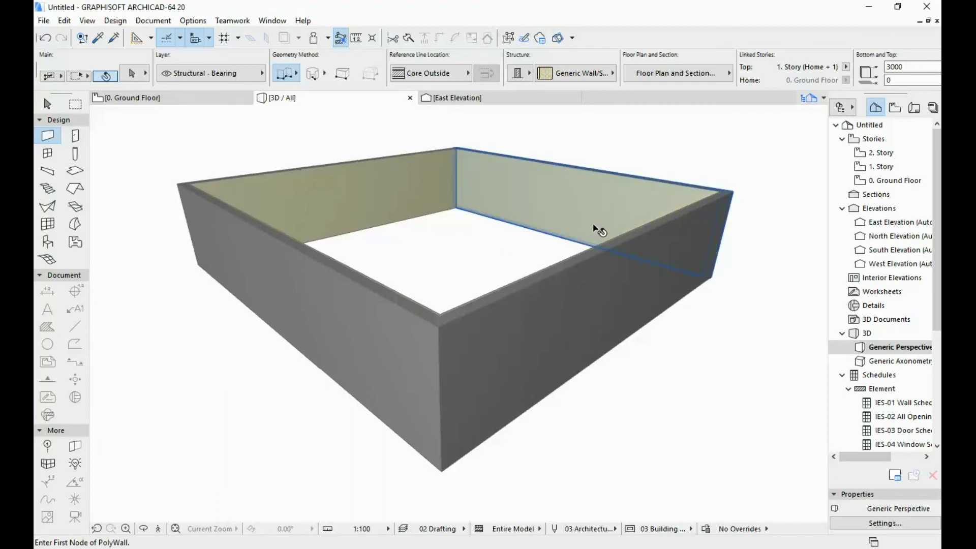
scroll(508, 254, "up", 5)
middle_click_drag(497, 268, 505, 226, "shift")
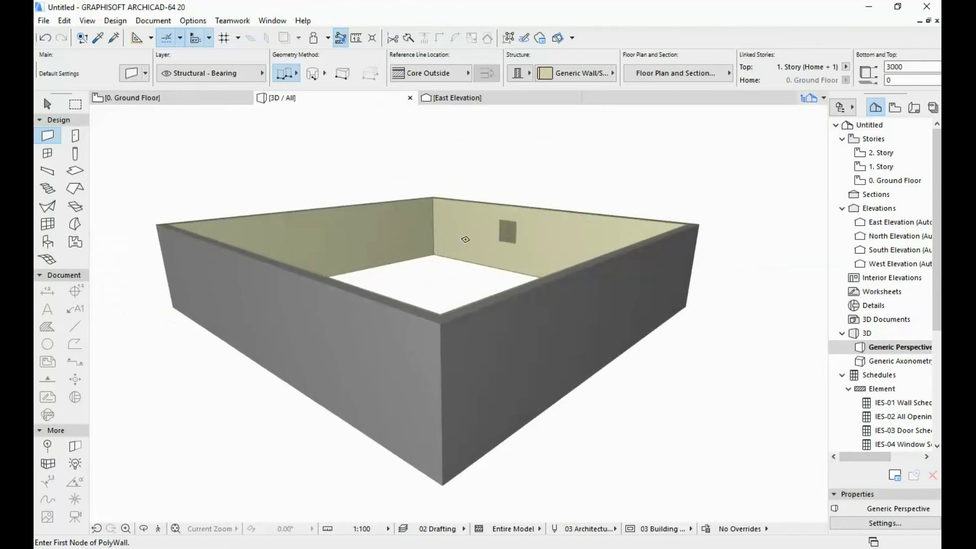
Step: Orbit the 3D view to look at the walls from slightly higher up, and leave orbit mode
left_click(144, 530)
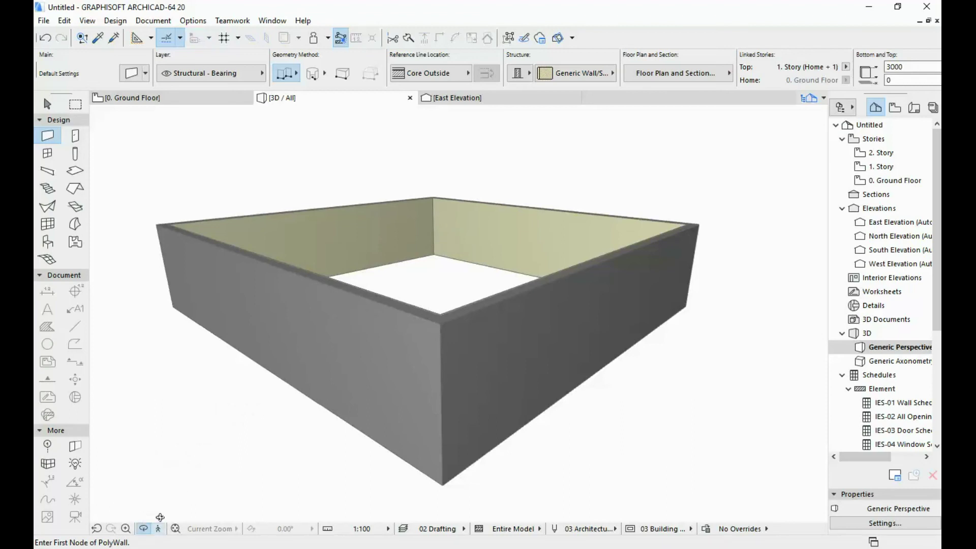
left_click_drag(451, 279, 423, 291)
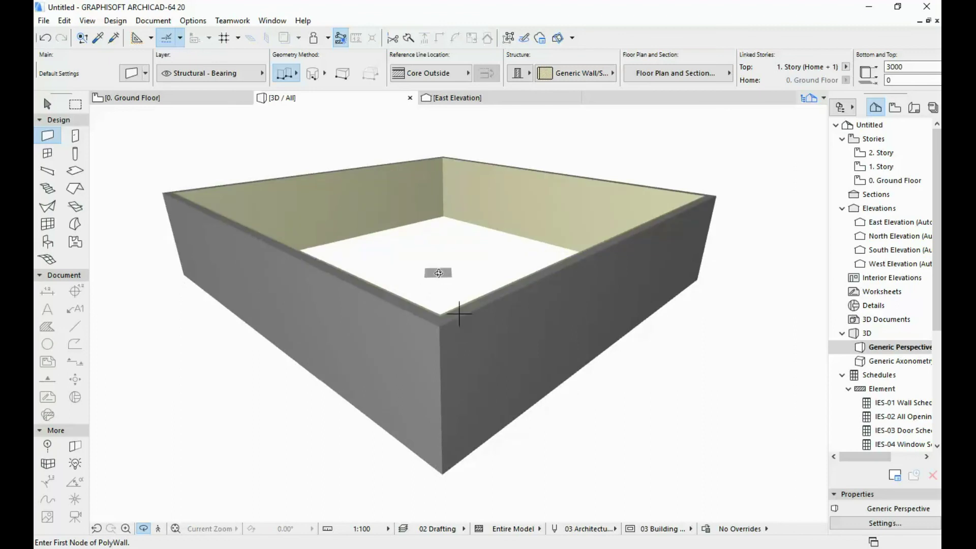
key("Escape")
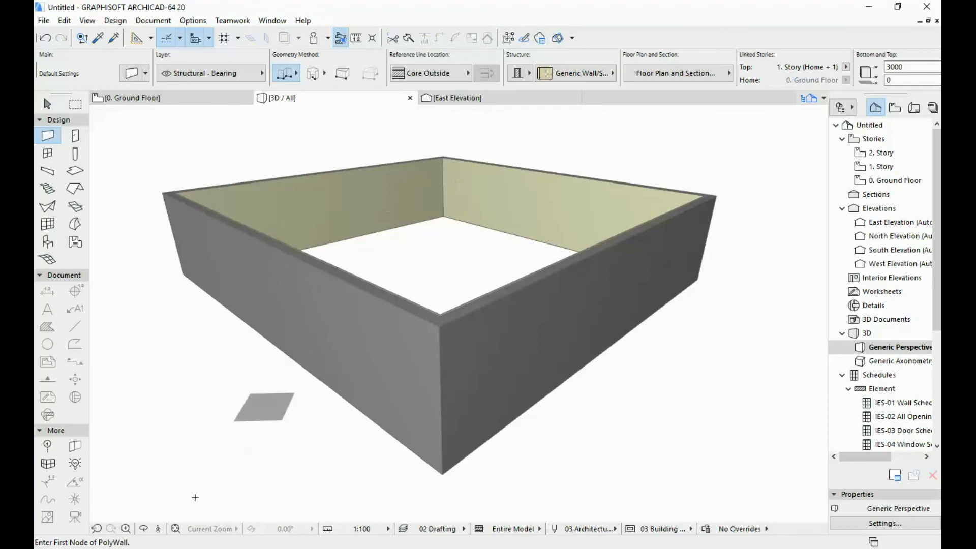
Step: Explore the walls in 3D in fly mode, moving forward, backward and sideways around the enclosure, and quit the mode
left_click(159, 529)
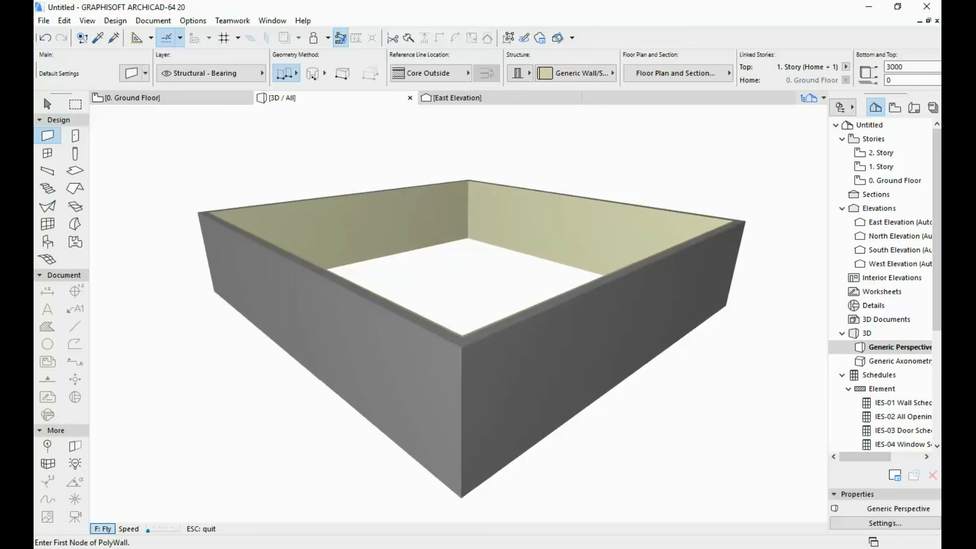
key("Up")
key("Down")
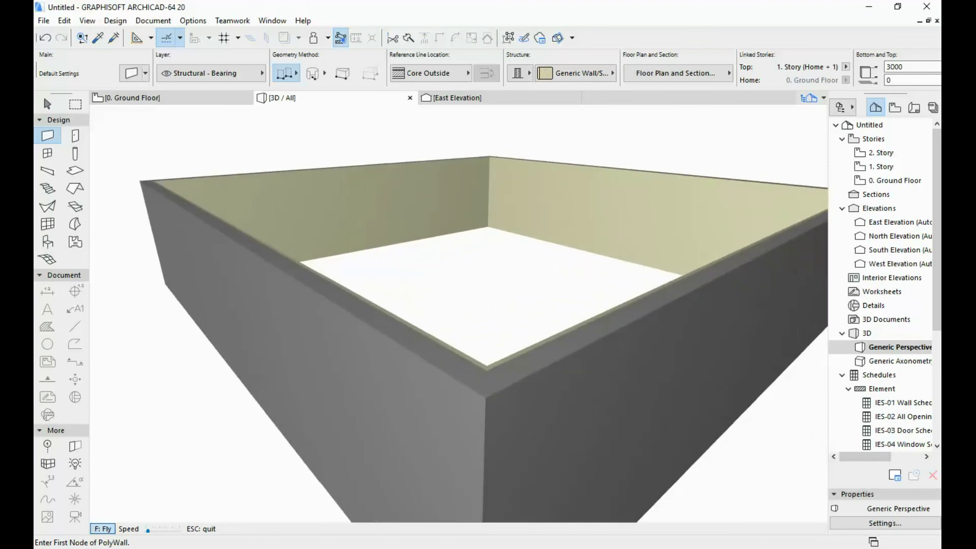
key("Left")
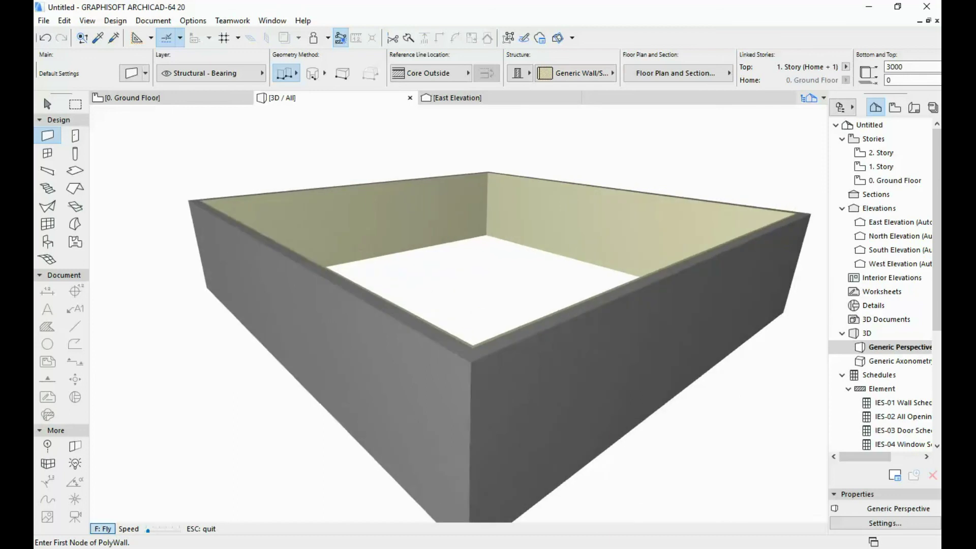
key("Right")
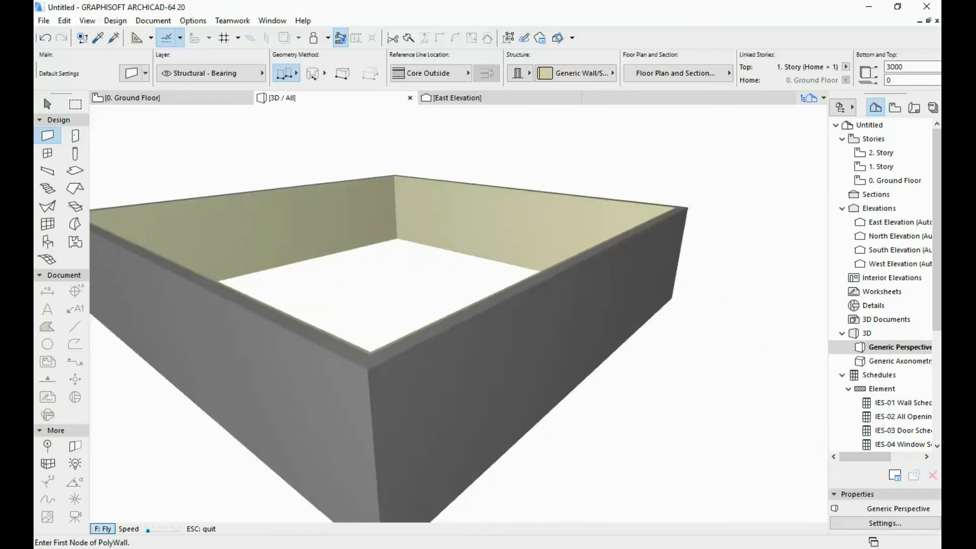
key("Up")
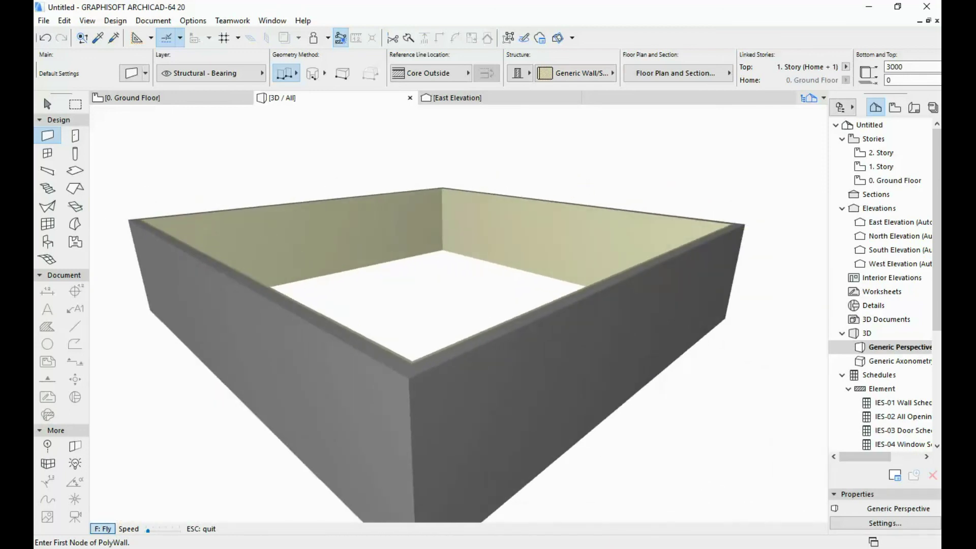
key("Up")
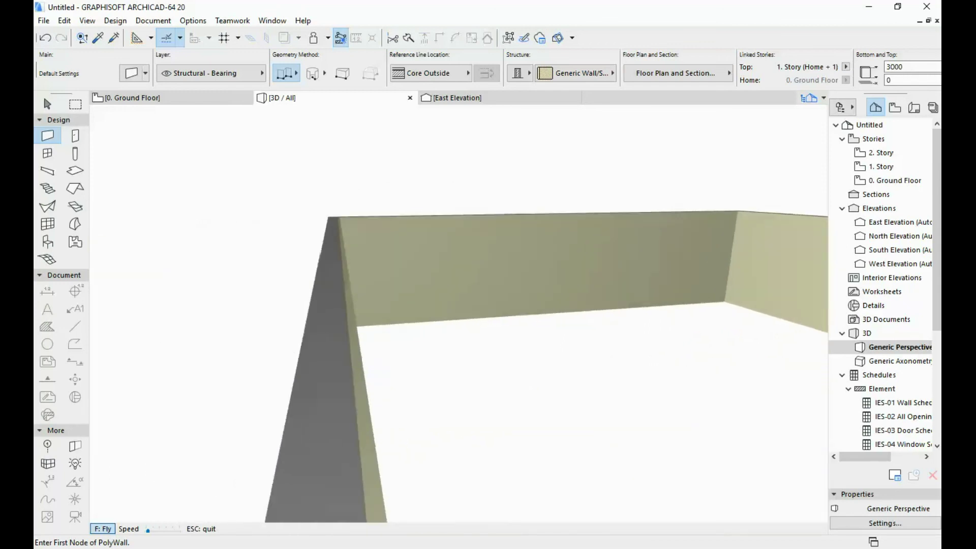
key("Left")
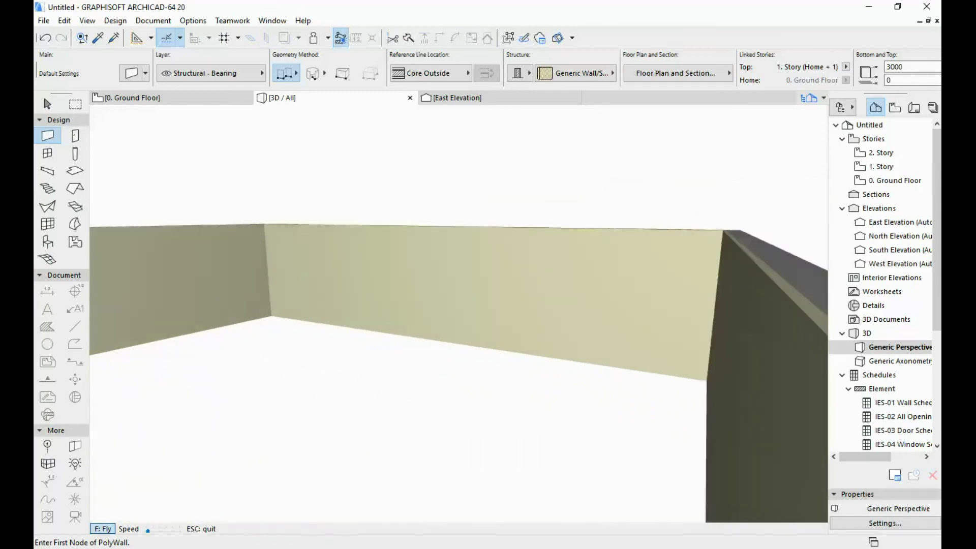
key("Down")
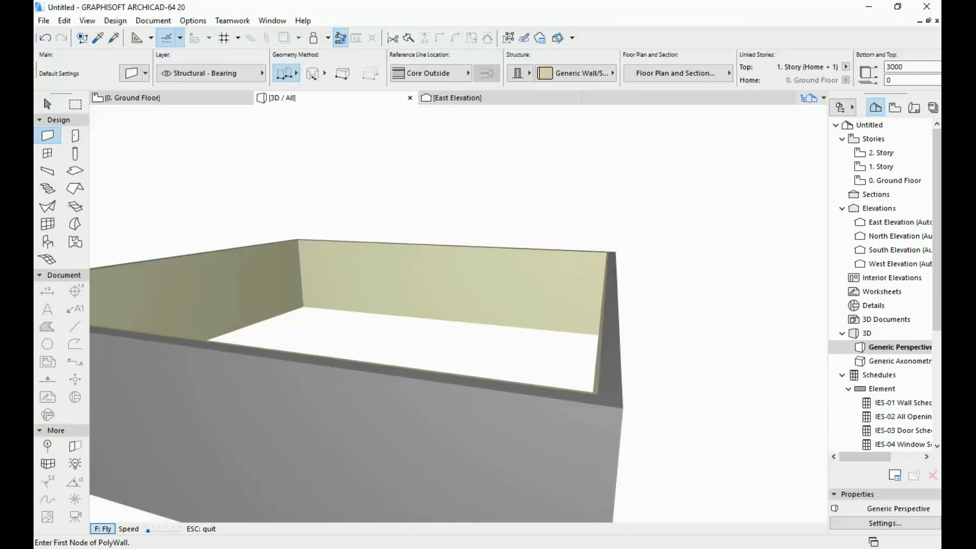
key("Right")
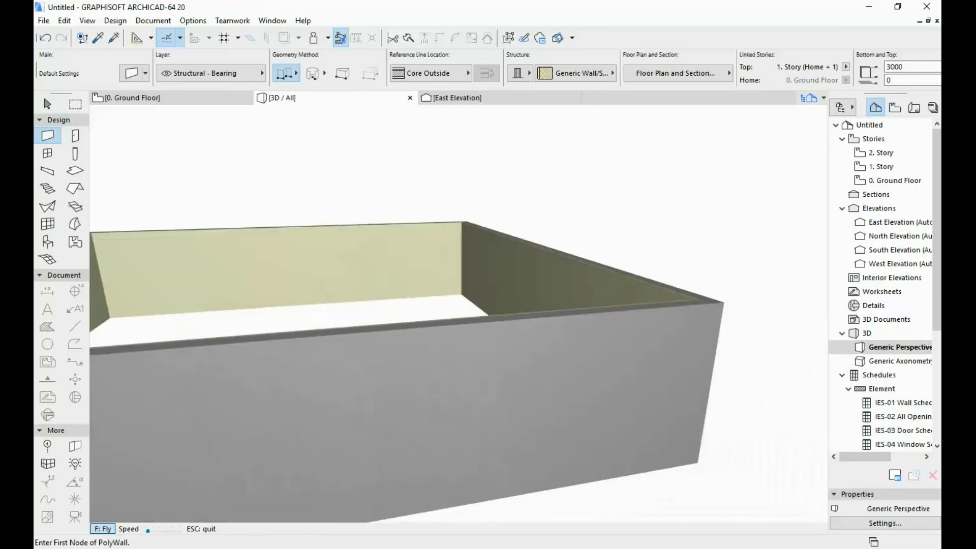
key("Left")
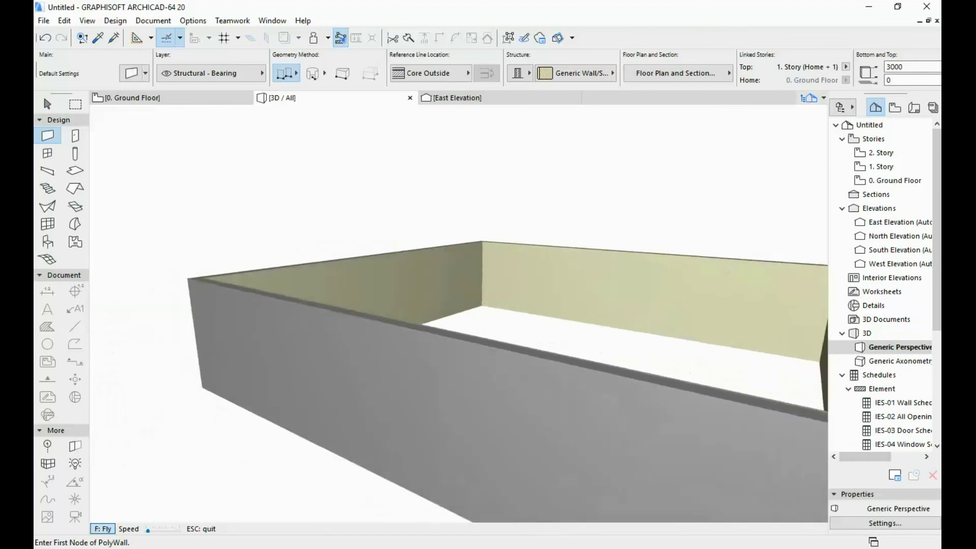
key("Right")
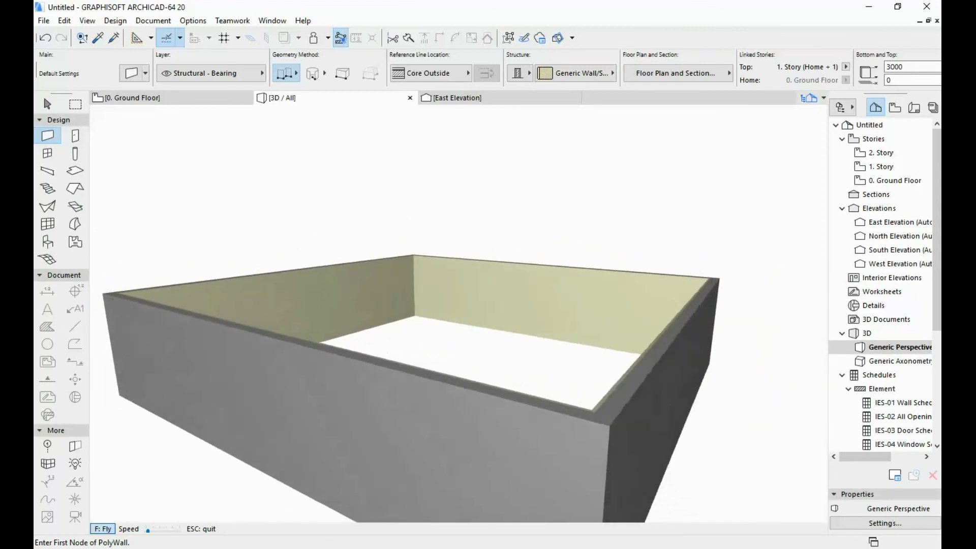
key("Right")
key("Left")
key("Escape")
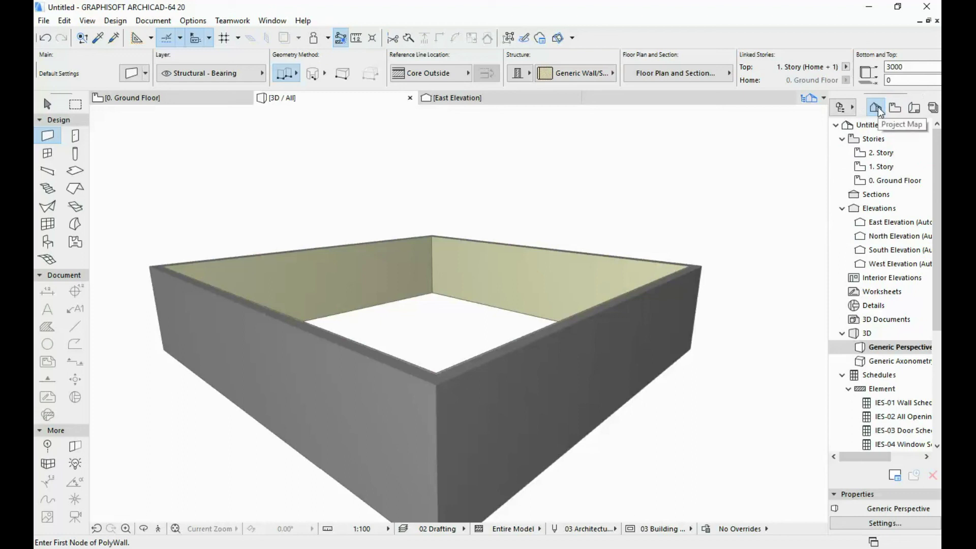
Step: Return to the 0. Ground Floor plan and compare the Navigator's Project Map with the saved views in the View Map
left_click(893, 182)
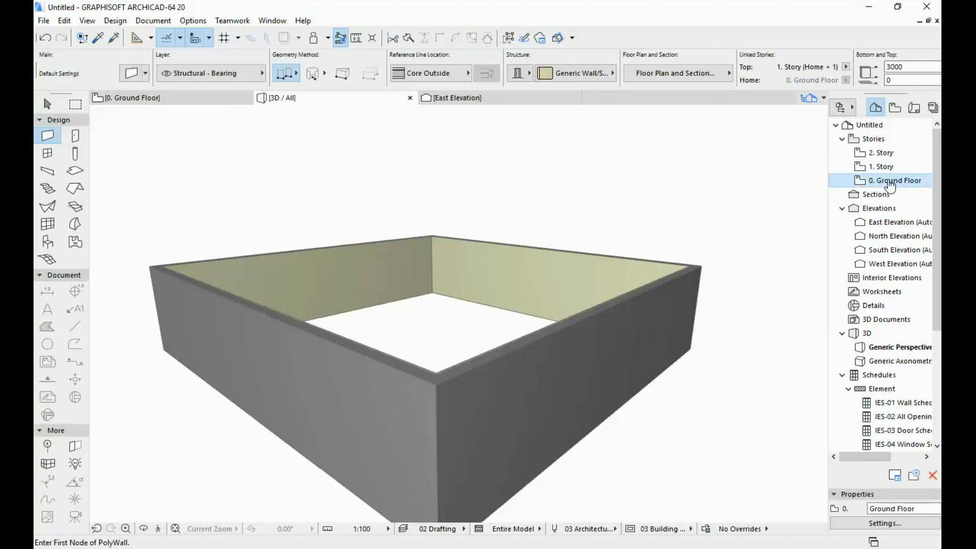
double_click(889, 181)
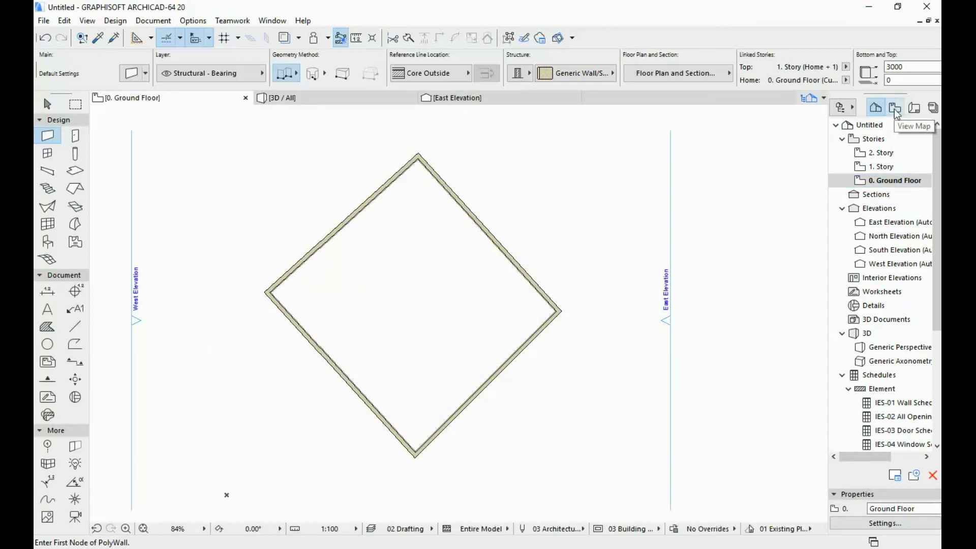
left_click(894, 108)
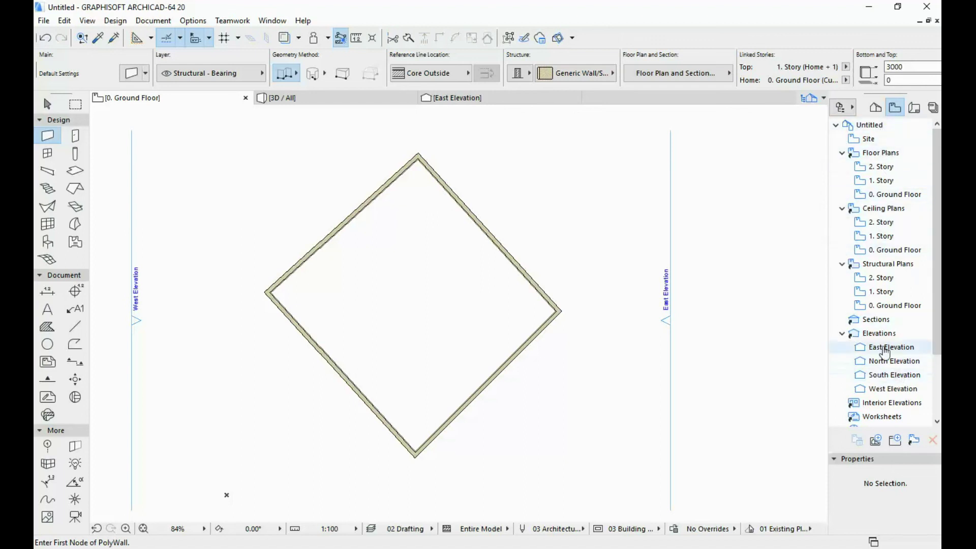
left_click(873, 110)
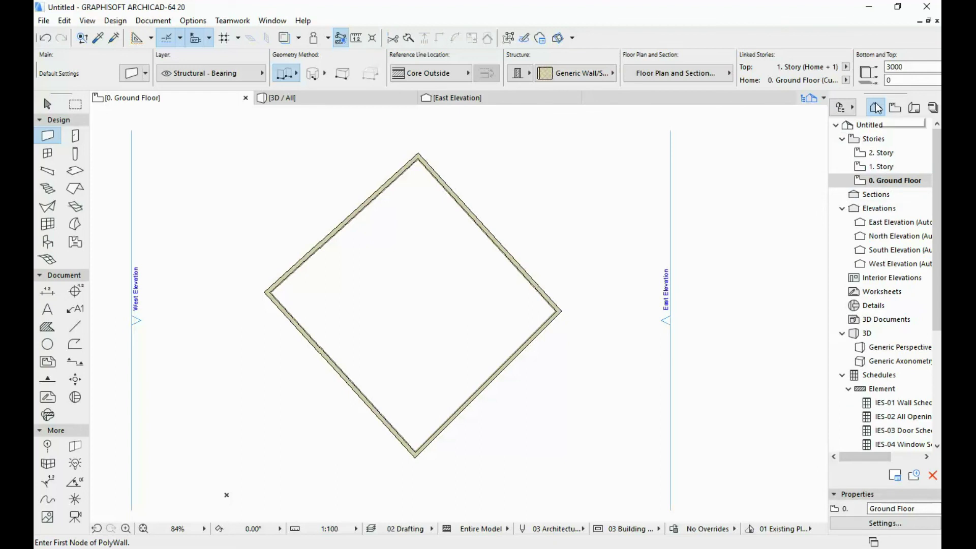
left_click(895, 107)
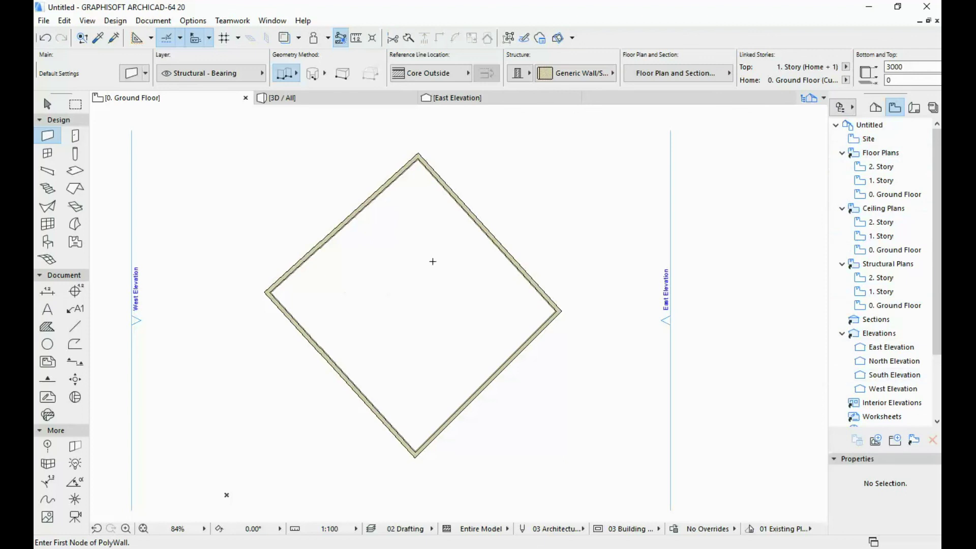
left_click(874, 108)
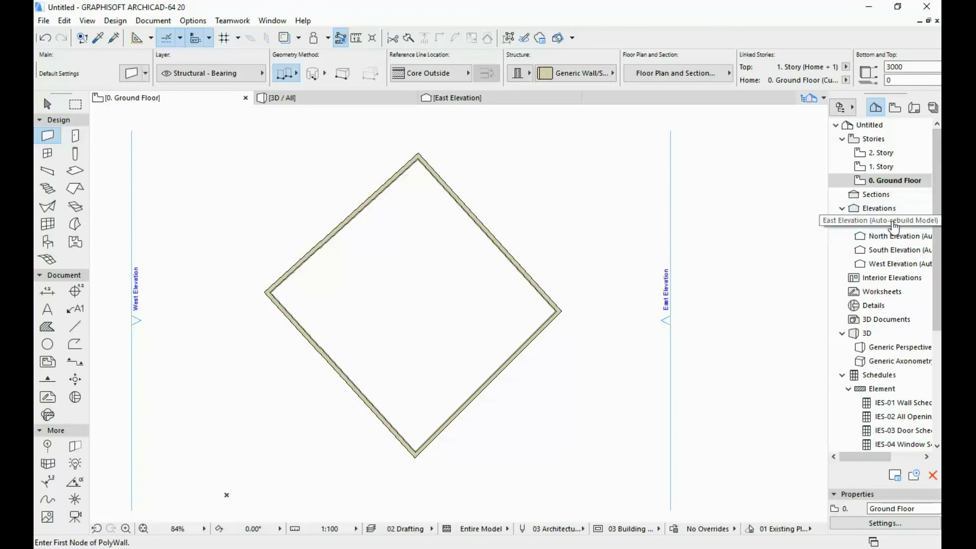
left_click(895, 108)
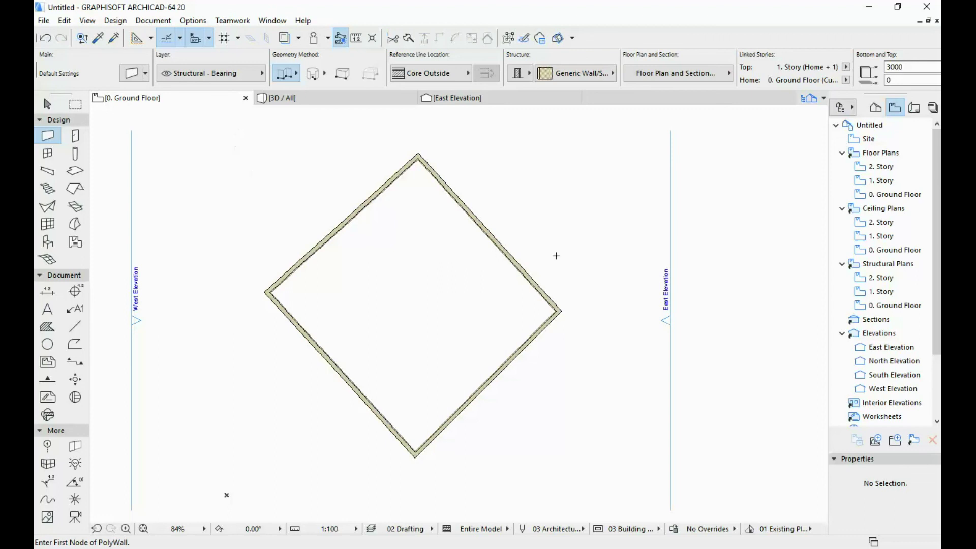
Step: Open the A.01.2 1. Story layout from the Layout Book's A.01 Floor Plans subset
left_click(915, 110)
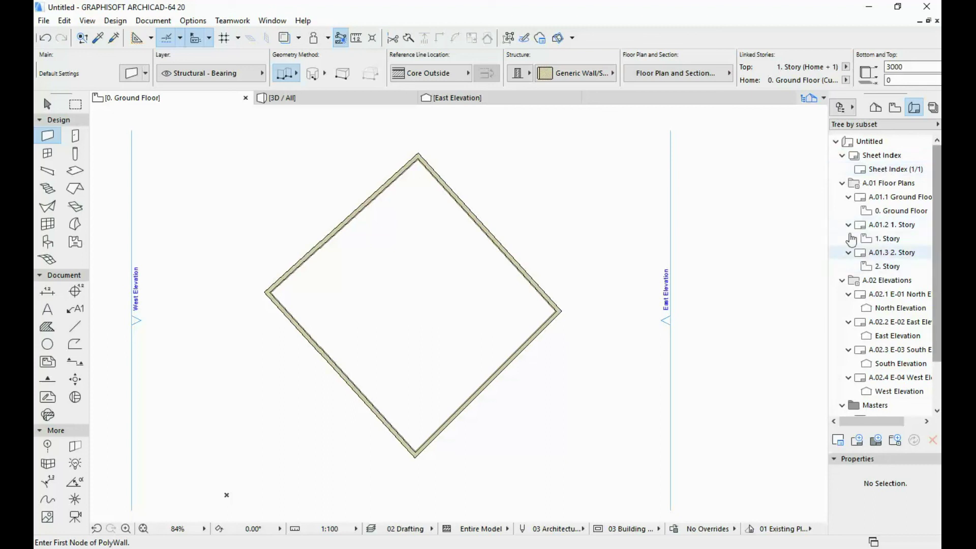
left_click(895, 242)
double_click(895, 242)
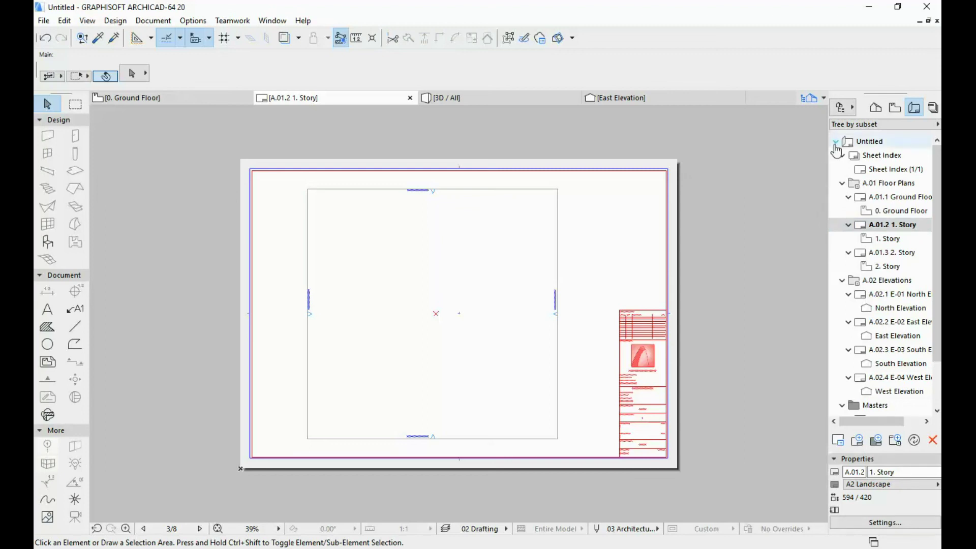
Step: Compare the Project Map and View Map with the Layout Book, and inspect the drawing placed on the A.01.2 1. Story layout
left_click(874, 108)
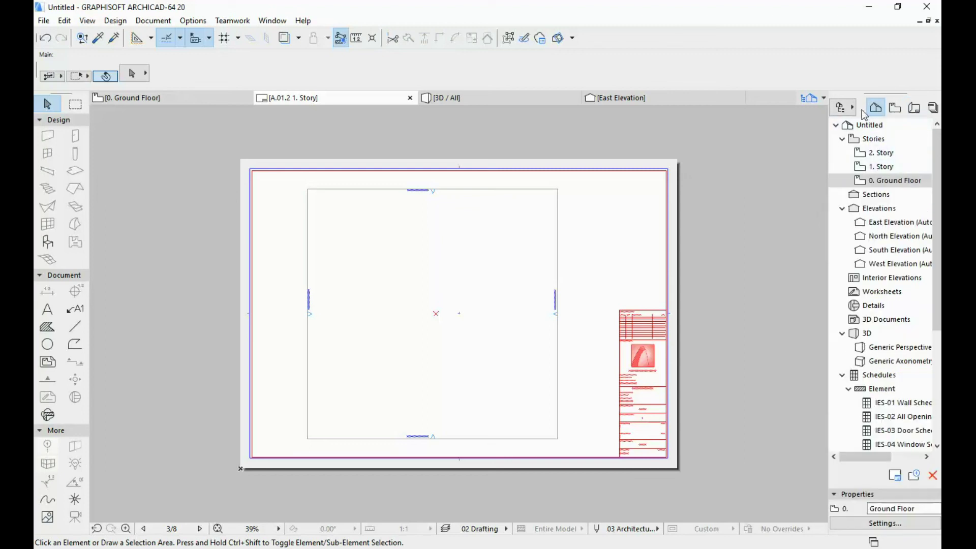
left_click(895, 108)
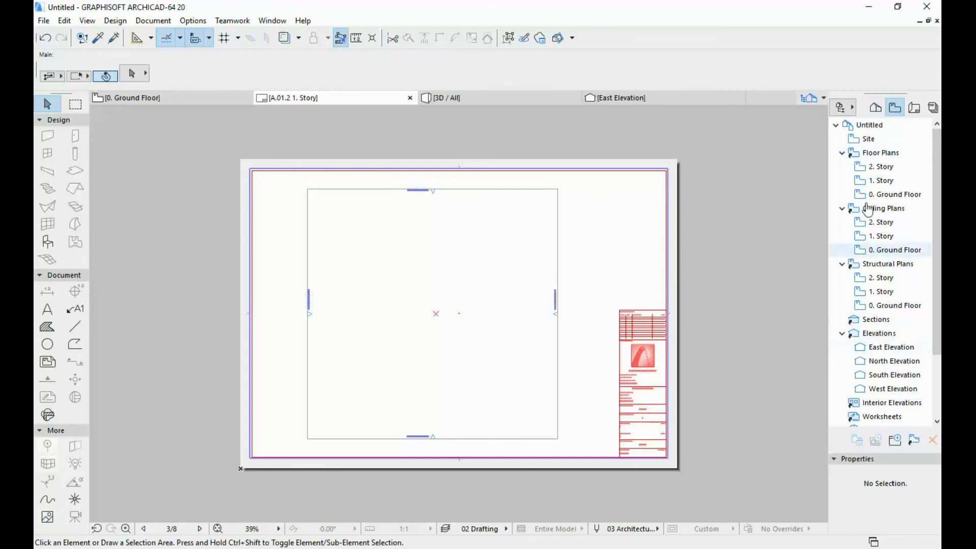
left_click(913, 107)
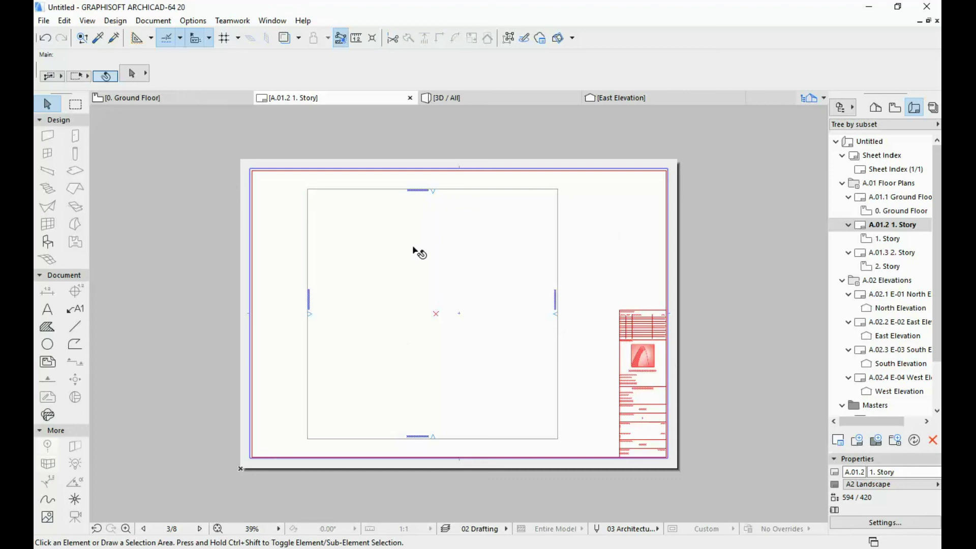
mouse_move(553, 213)
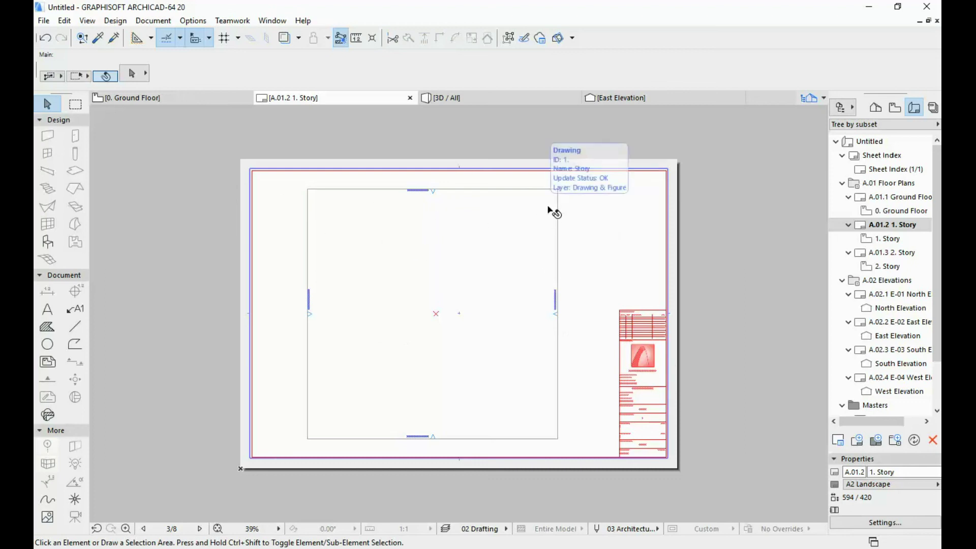